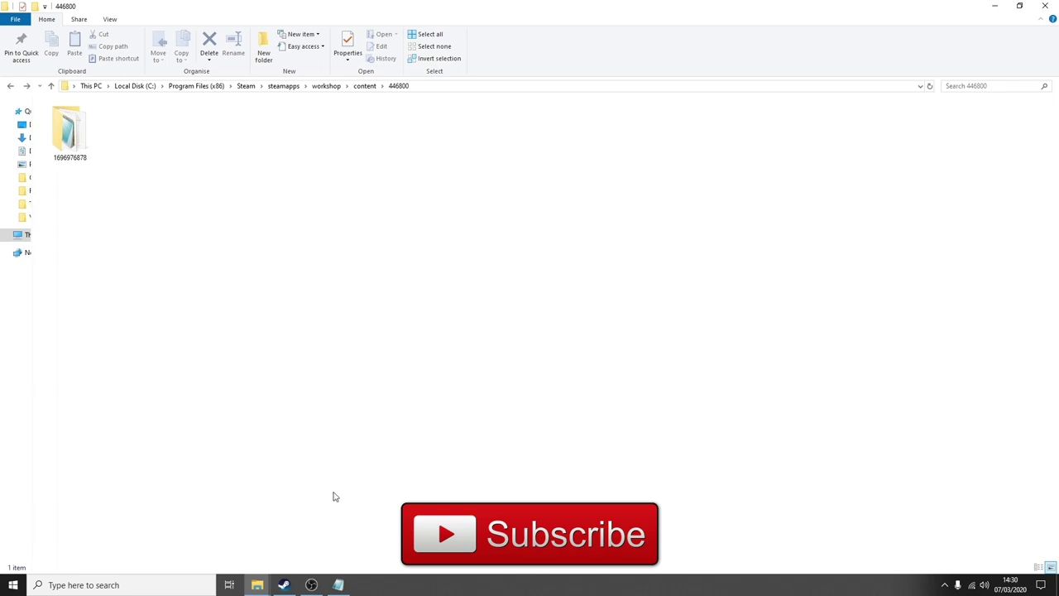
Step: Select the Steam workshop content path line in the Notepad notes, then return to folder 446800
left_click(339, 584)
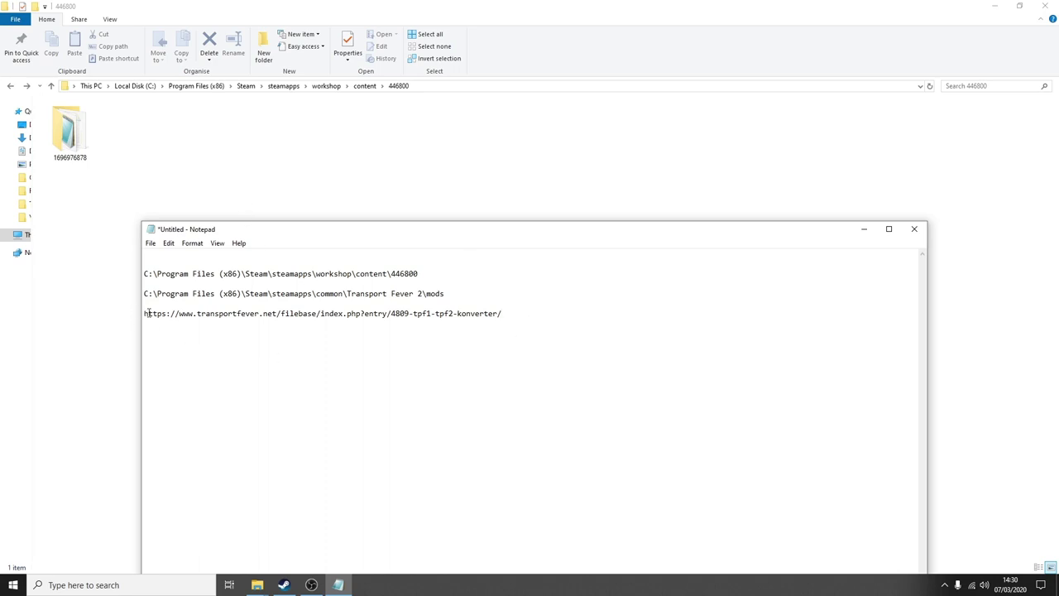
left_click(87, 224)
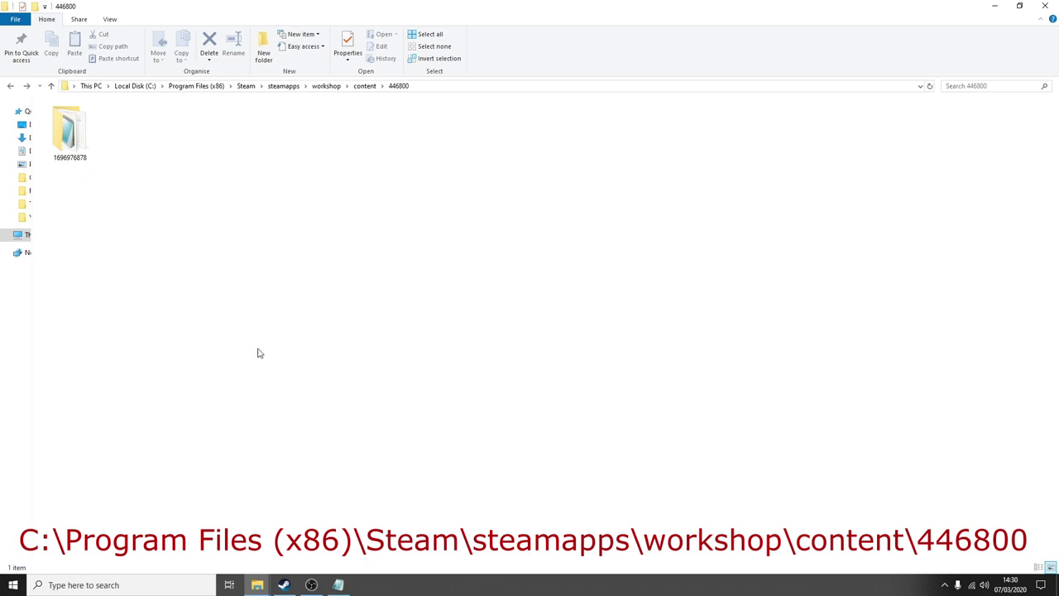
left_click(338, 585)
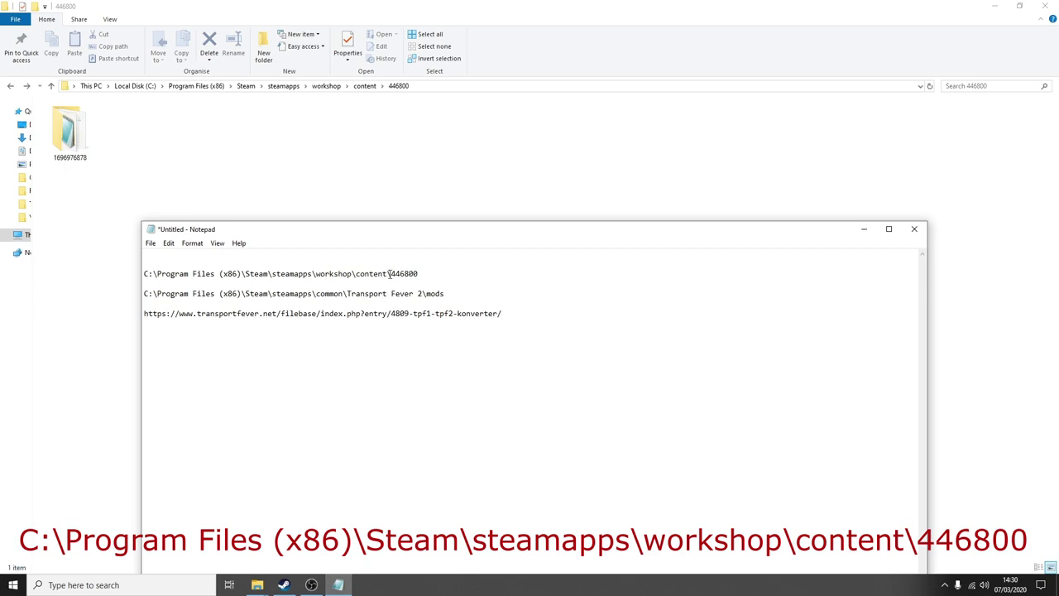
left_click(440, 274)
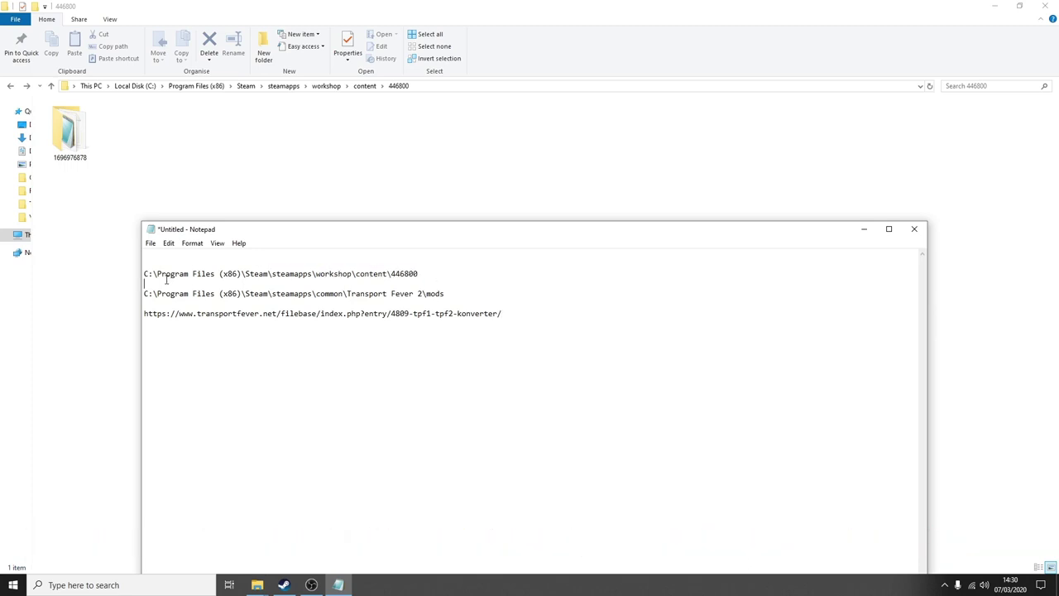
left_click_drag(440, 274, 131, 270)
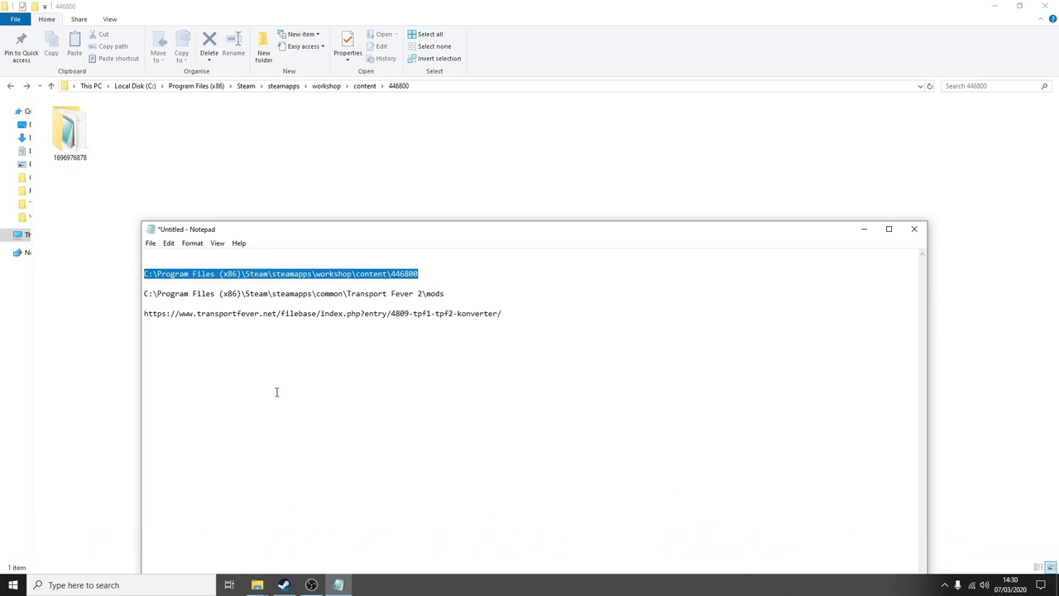
left_click(234, 174)
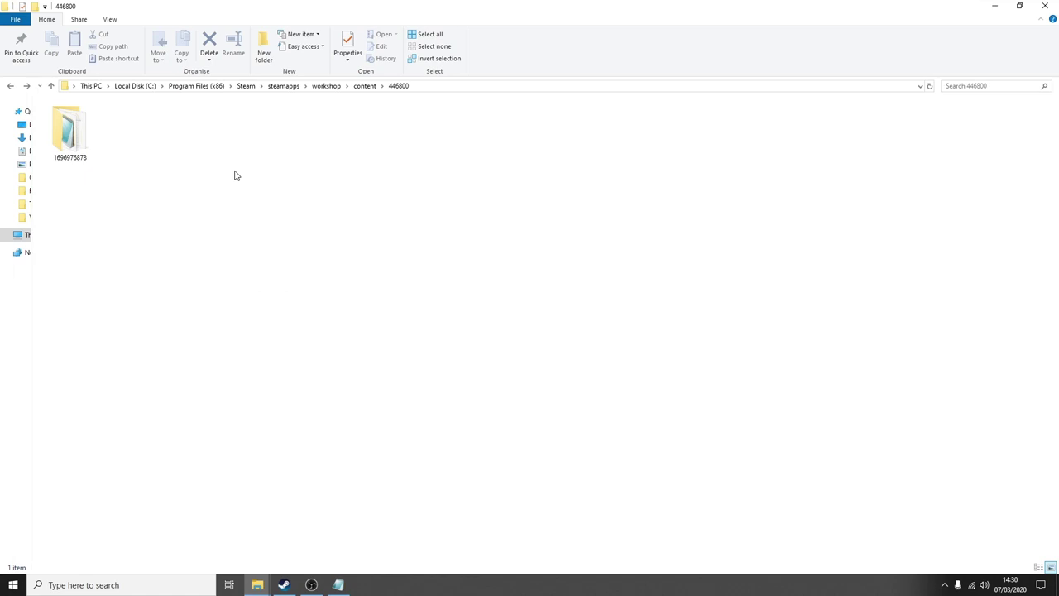
double_click(76, 136)
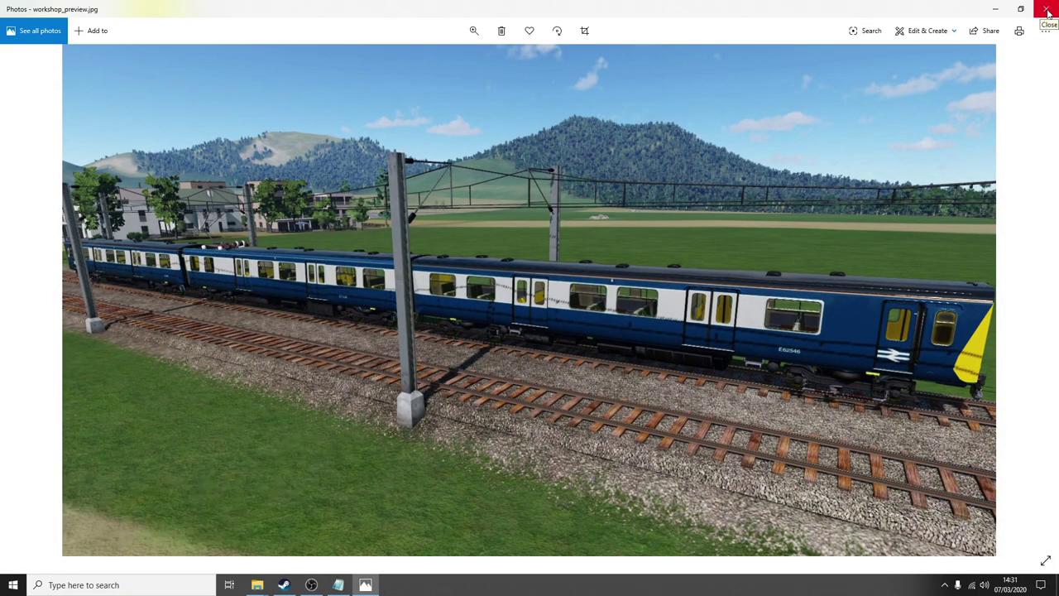
left_click(1047, 11)
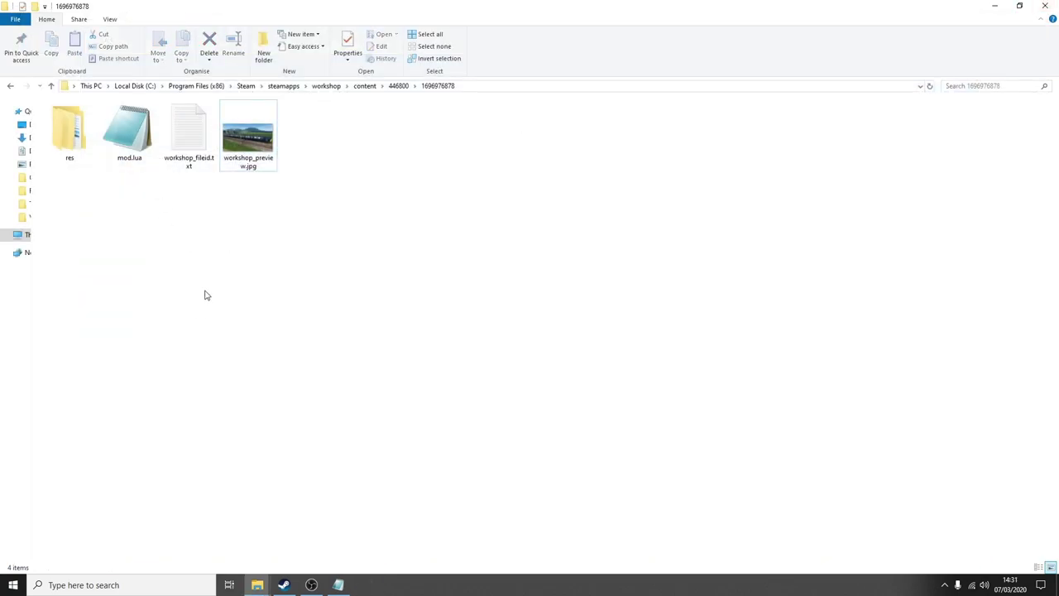
key("BackSpace")
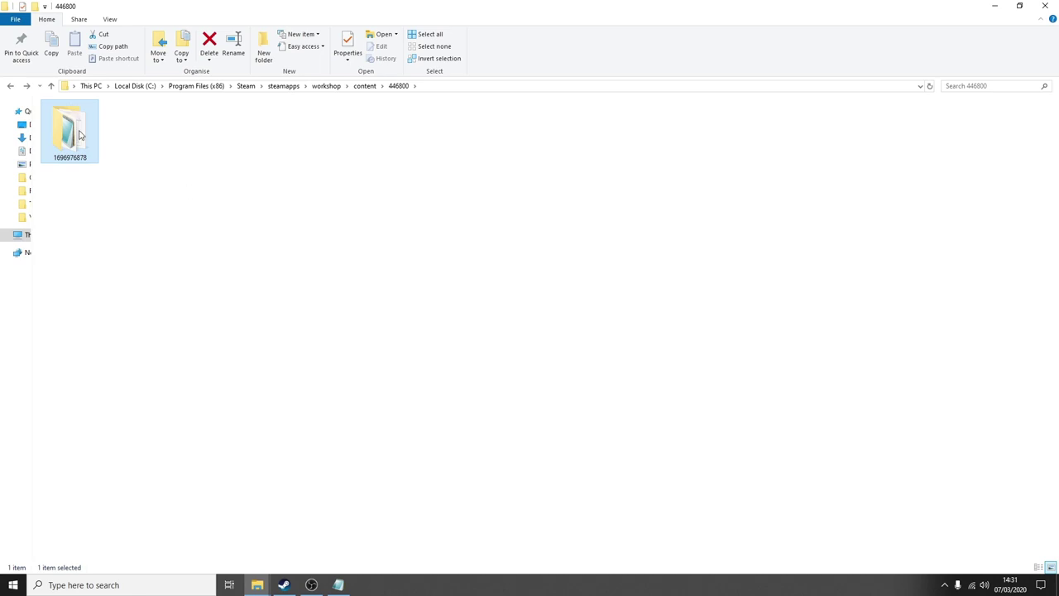
mouse_move(80, 134)
right_click(73, 143)
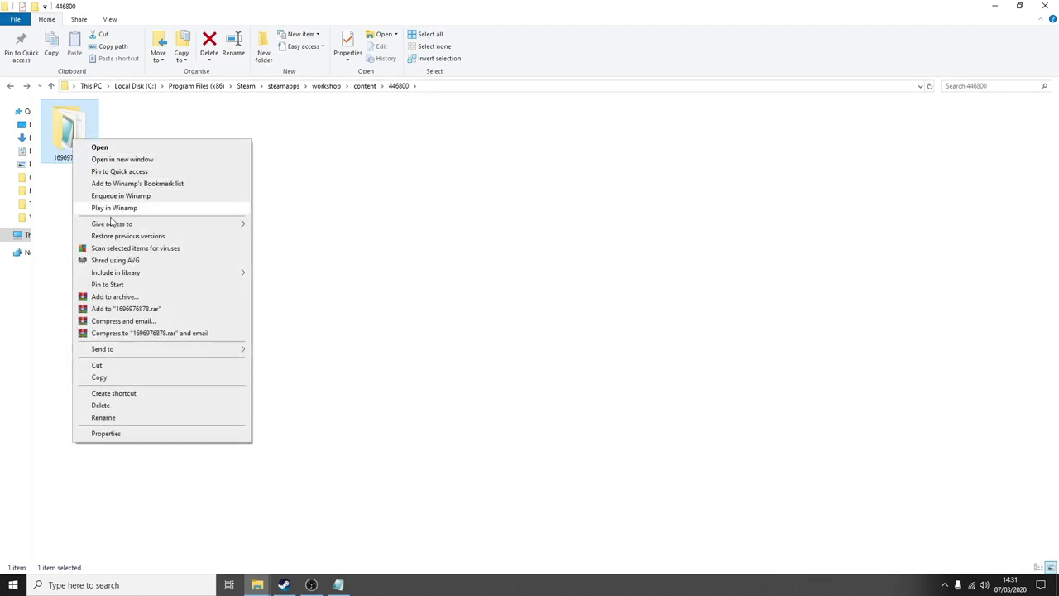
left_click(116, 386)
left_click(173, 215)
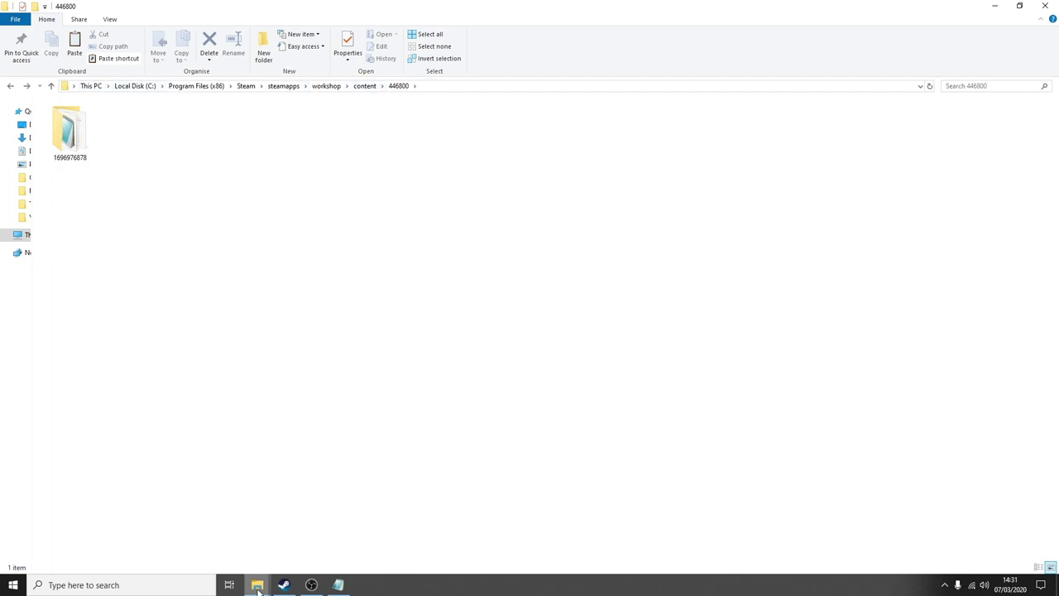
mouse_move(257, 584)
left_click(198, 567)
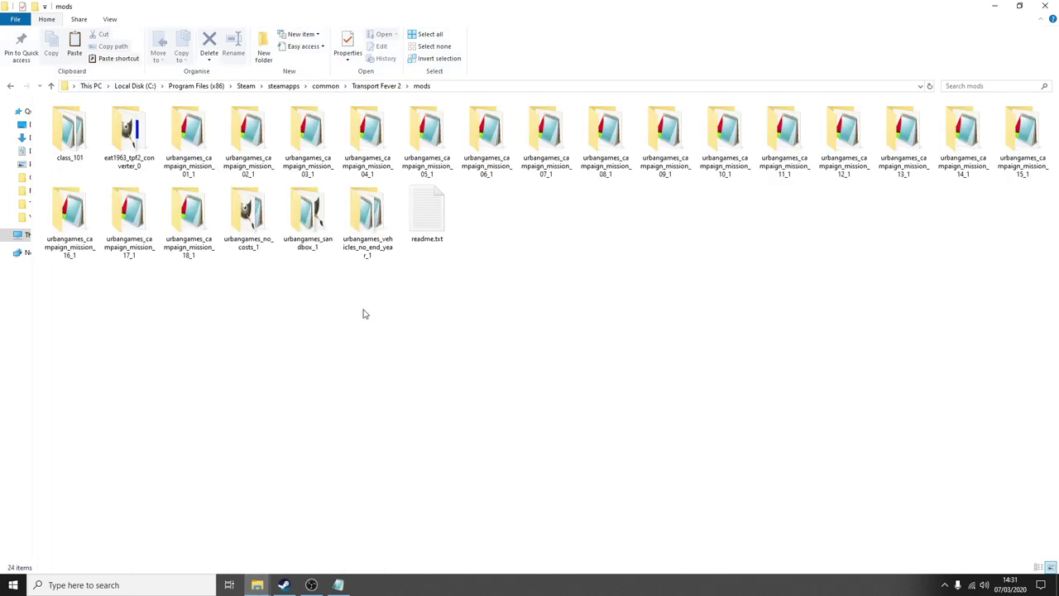
right_click(347, 330)
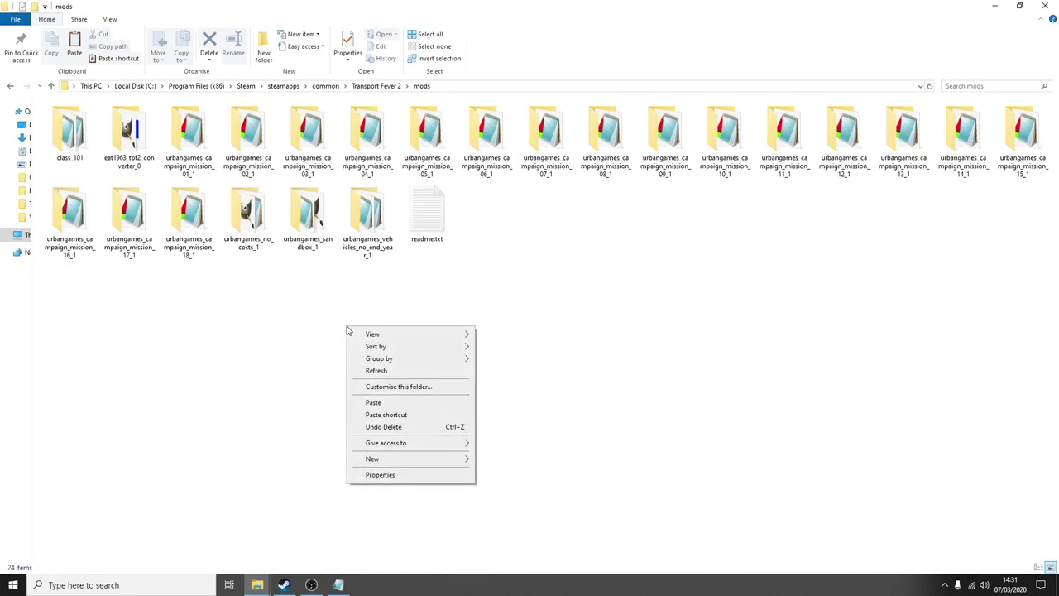
left_click(374, 406)
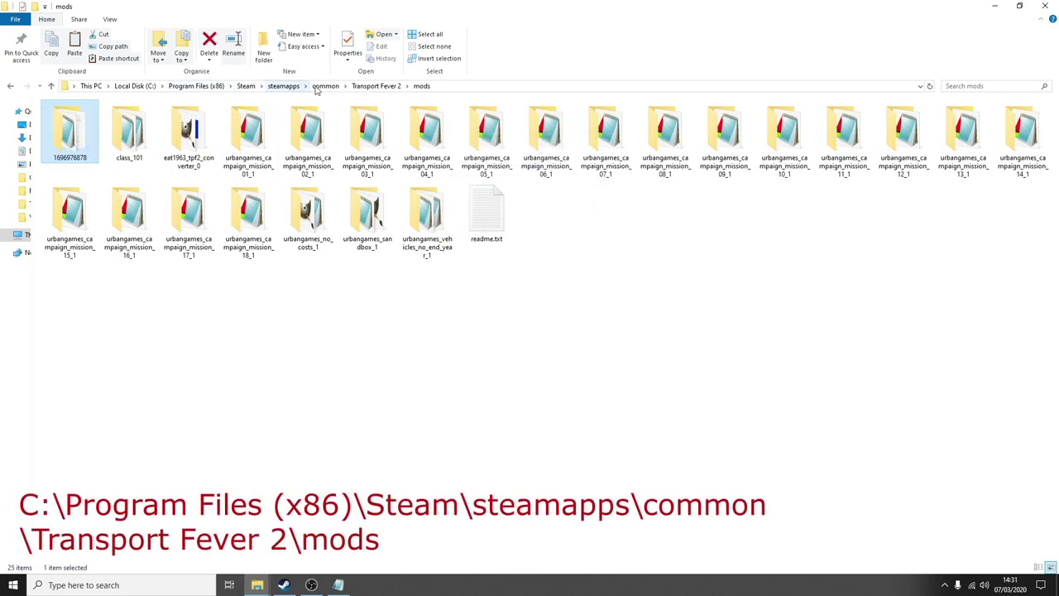
left_click(461, 86)
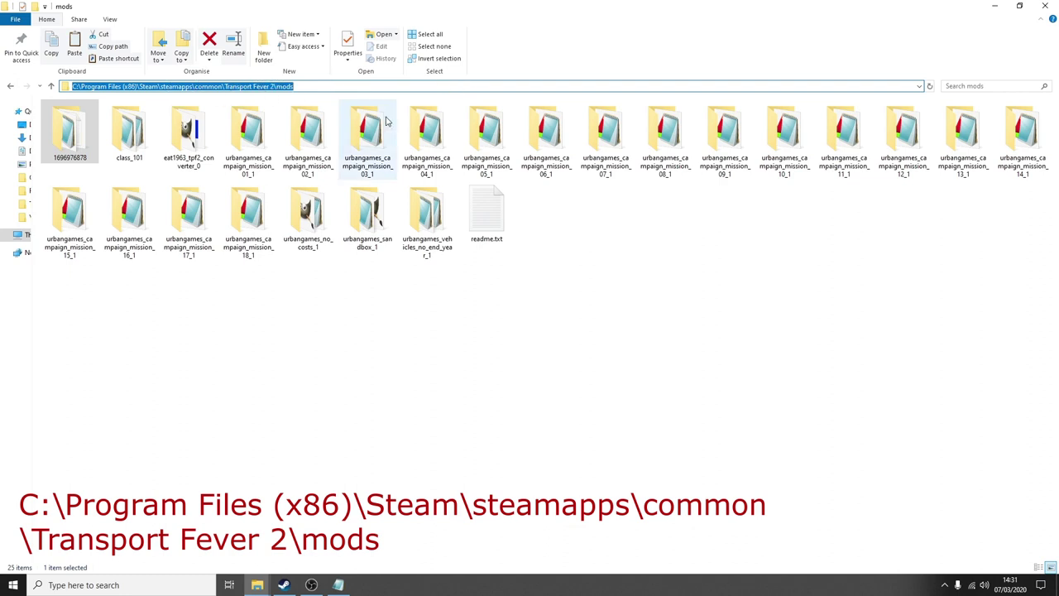
left_click(369, 303)
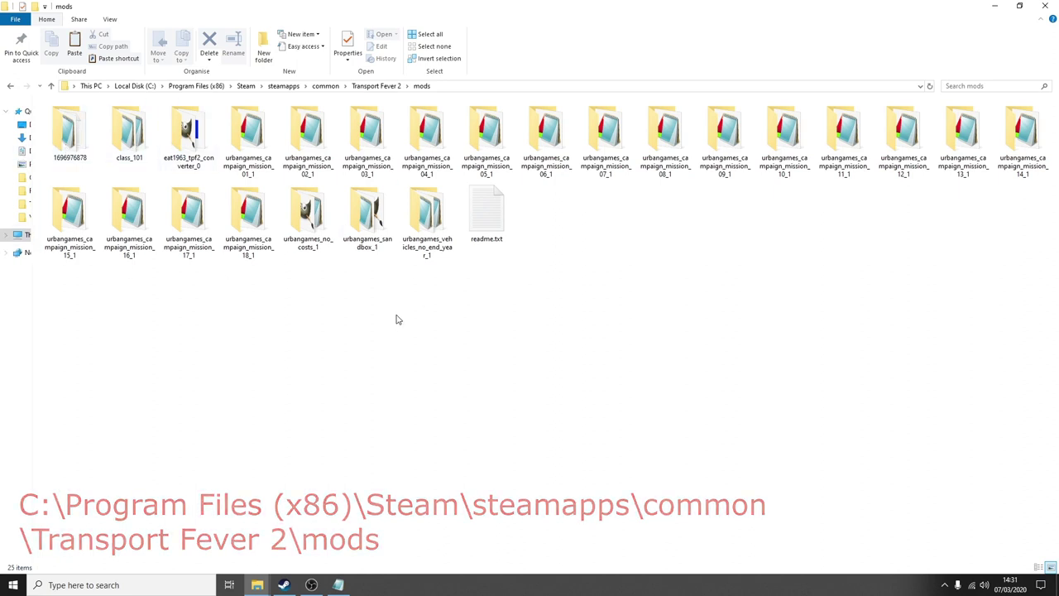
left_click(194, 132)
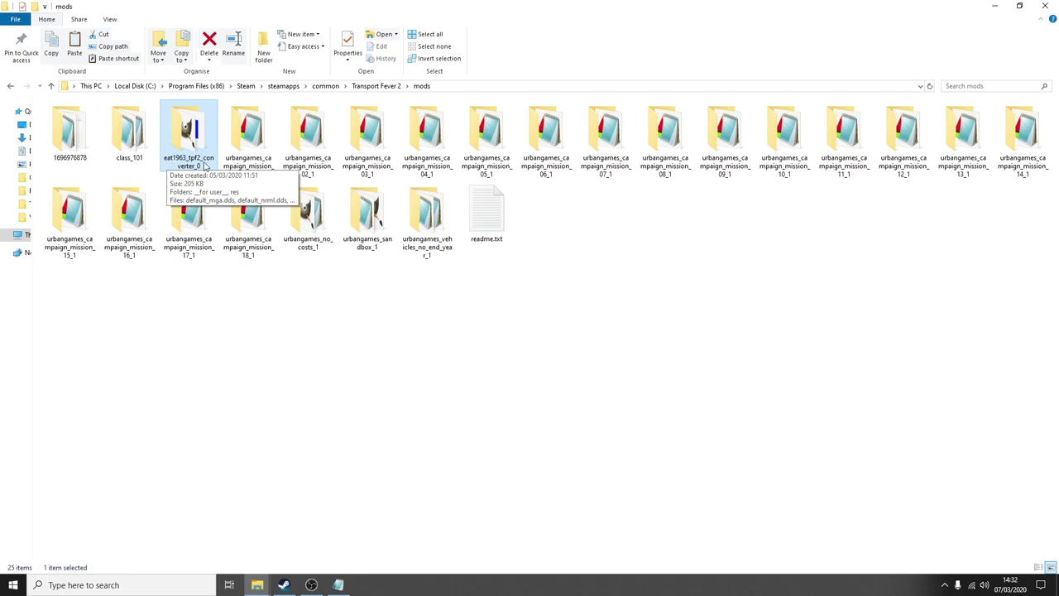
left_click(207, 324)
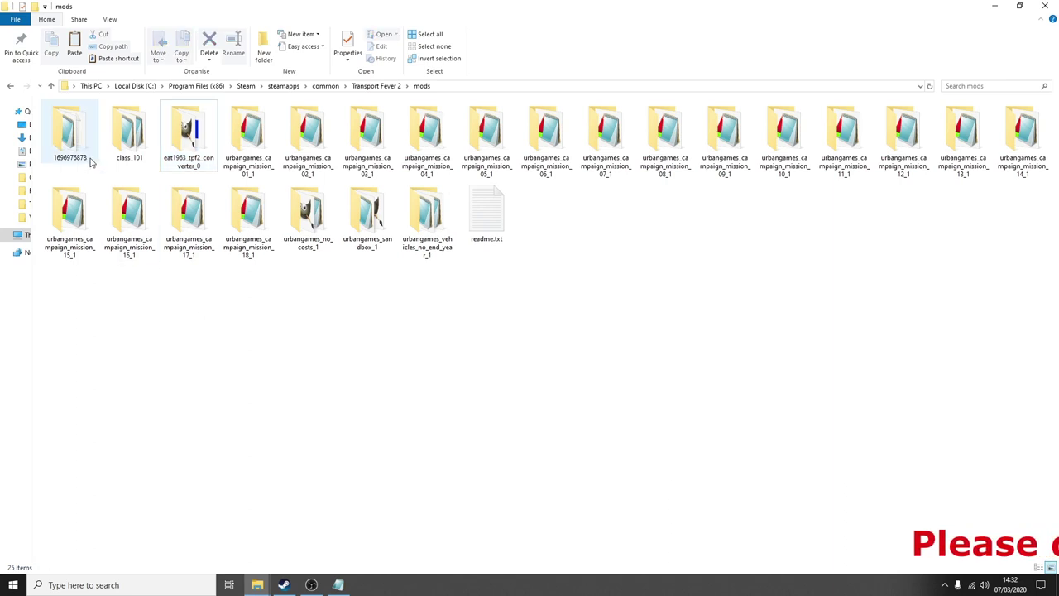
left_click(129, 134)
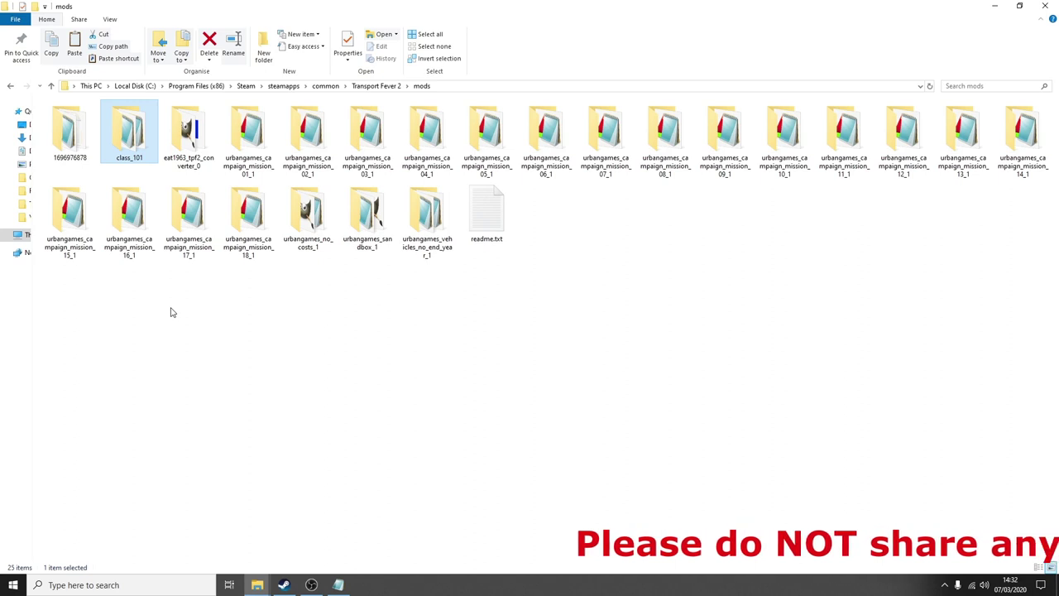
left_click(70, 148)
right_click(70, 147)
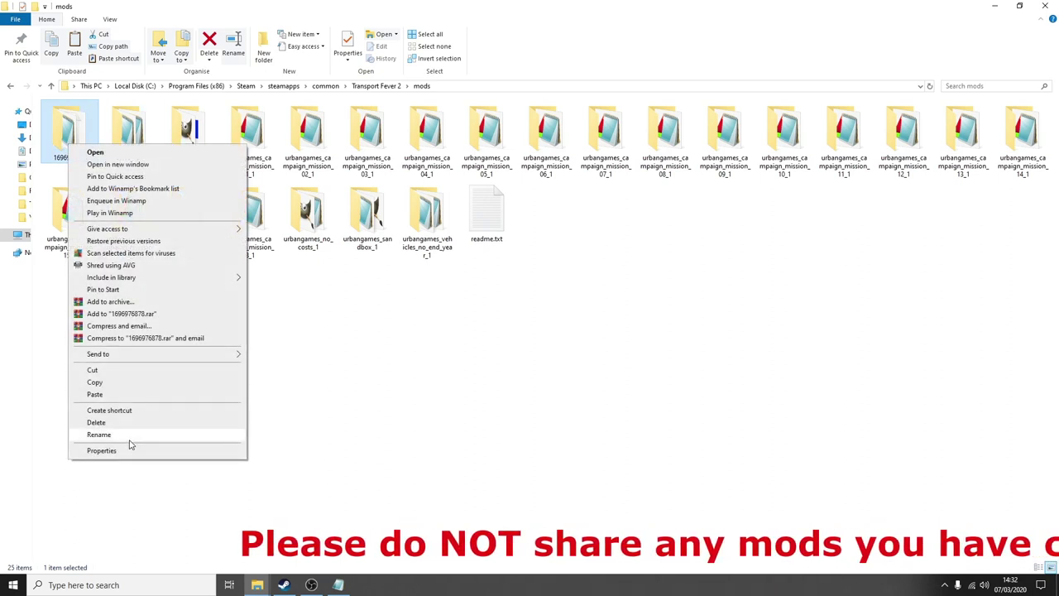
left_click(394, 377)
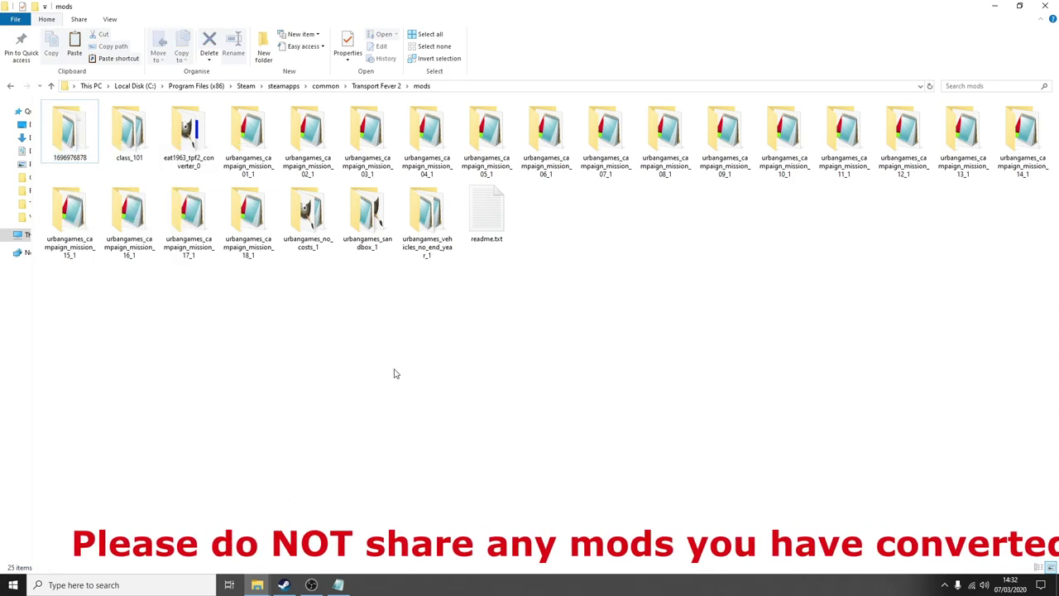
right_click(70, 144)
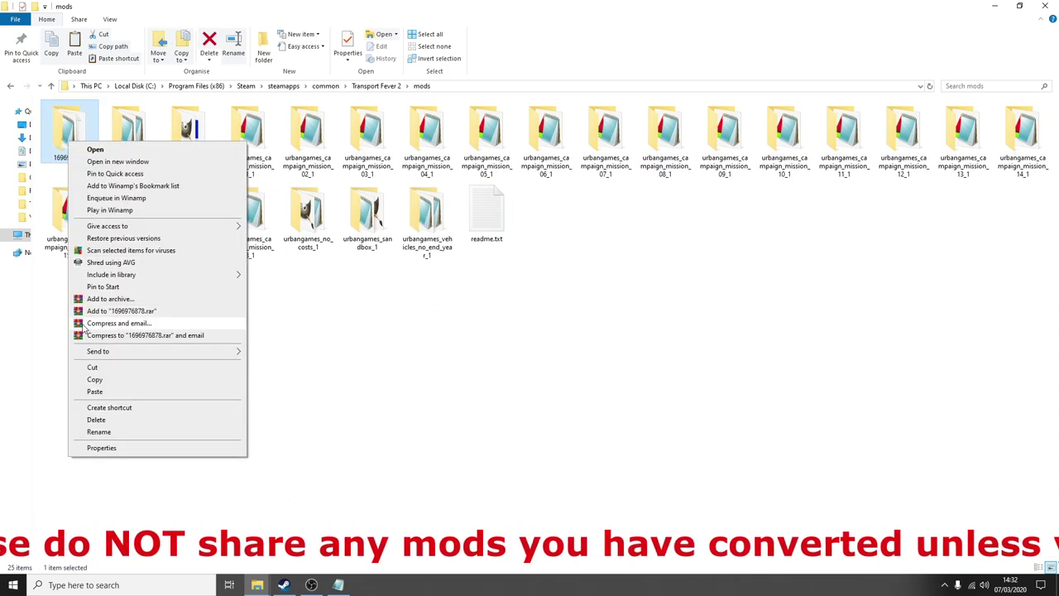
left_click(95, 432)
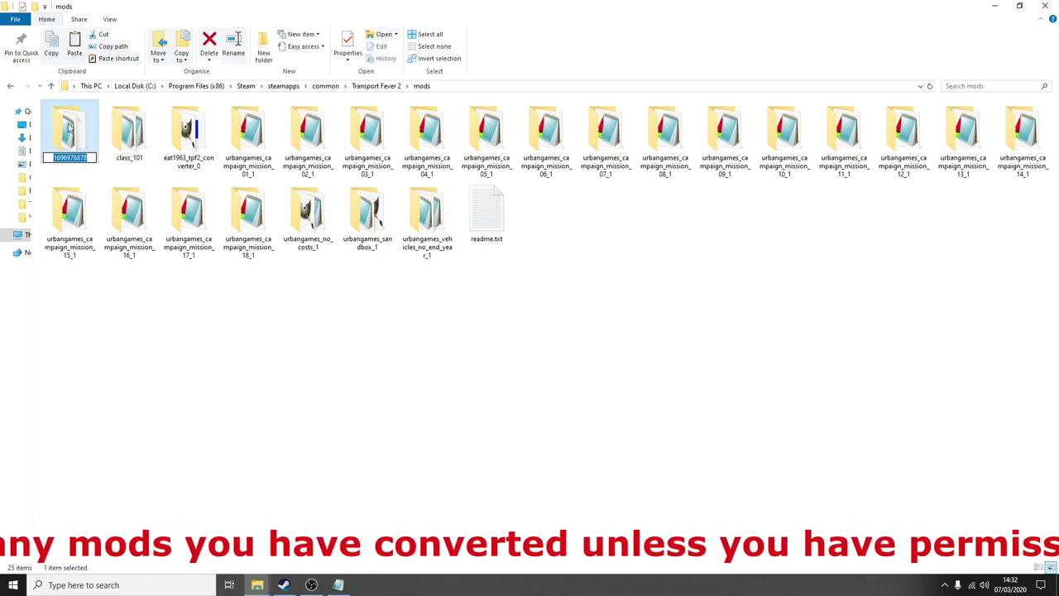
type("class")
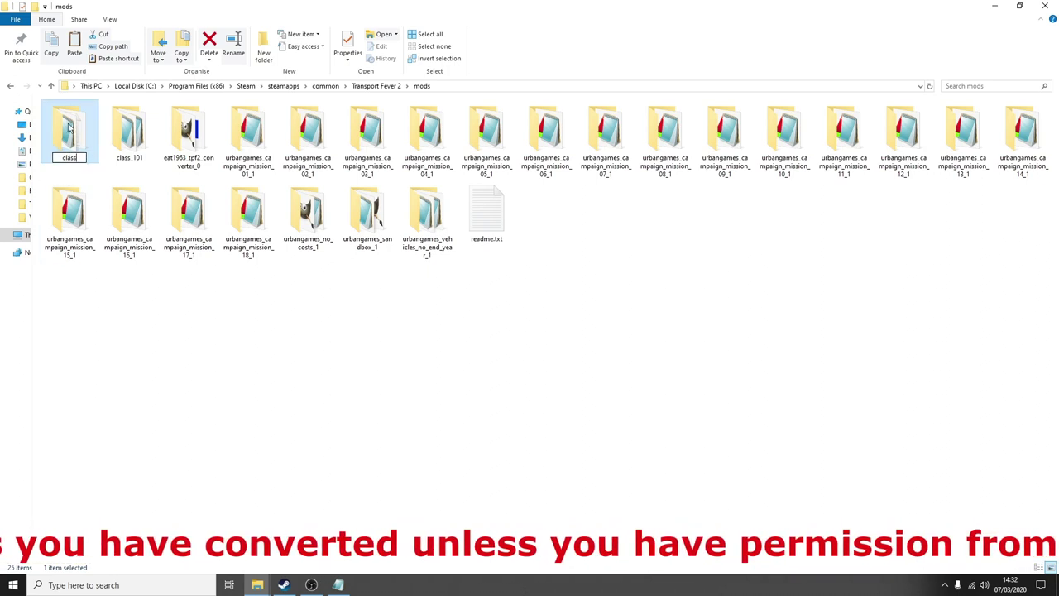
type("_")
key("BackSpace")
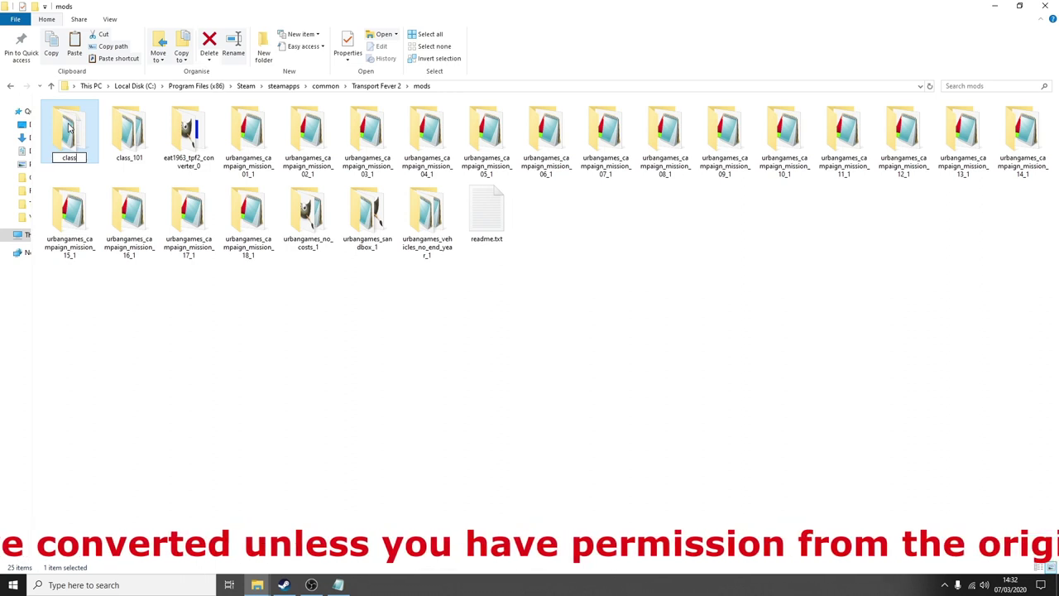
type("_")
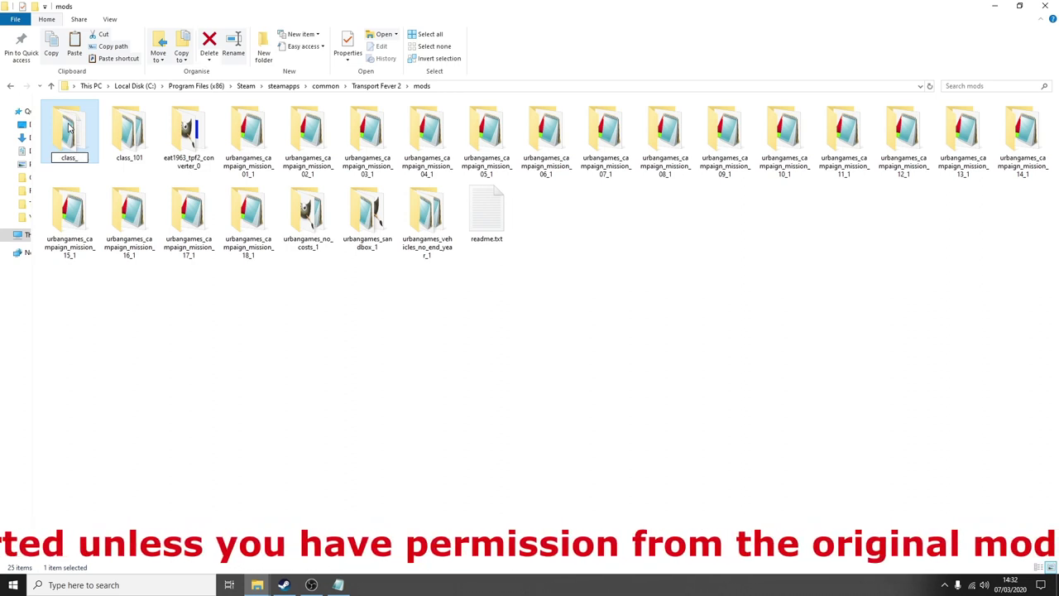
type("313")
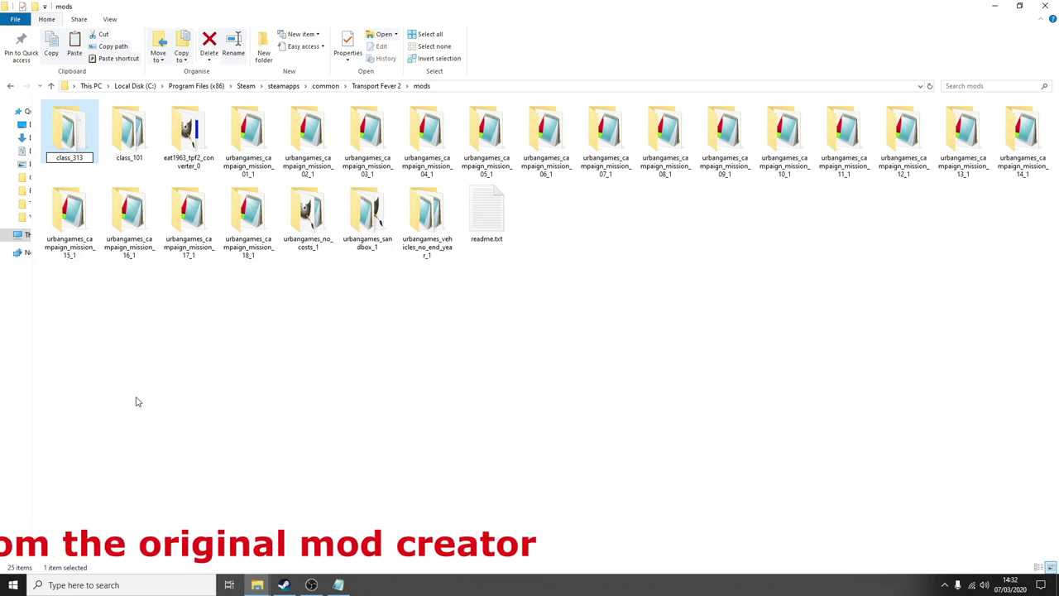
left_click(160, 238)
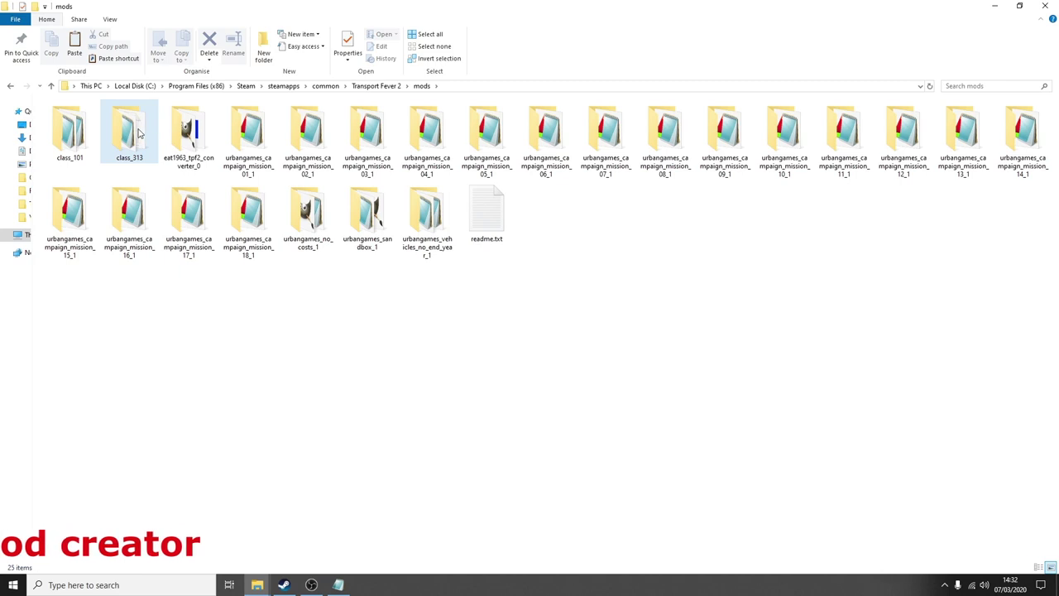
Step: Open the eat1963_tpf2_converter_0 folder in a separate window at the upper right
right_click(189, 142)
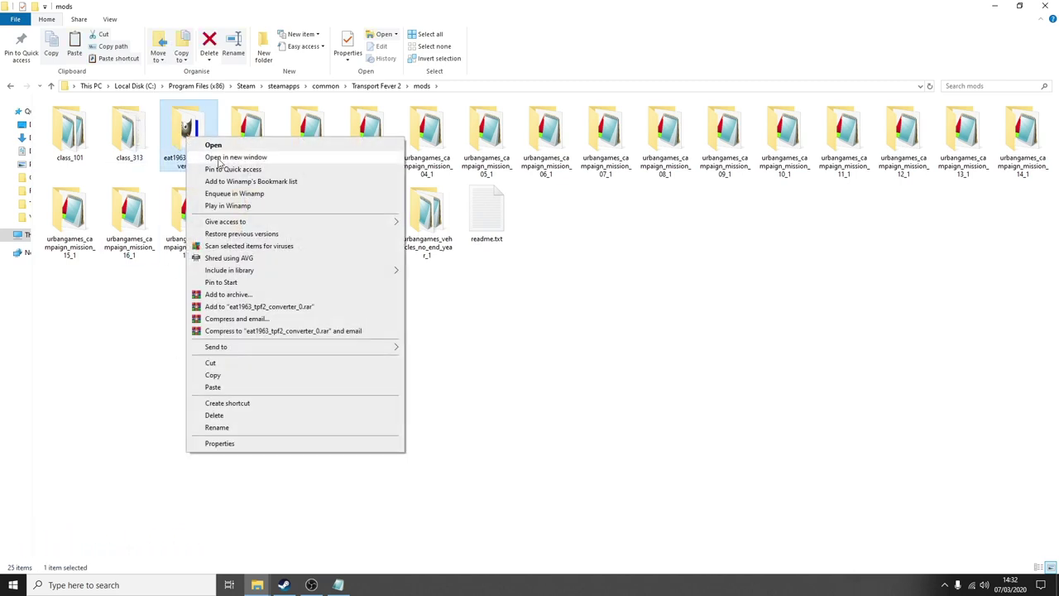
left_click(224, 168)
left_click_drag(515, 67, 770, 40)
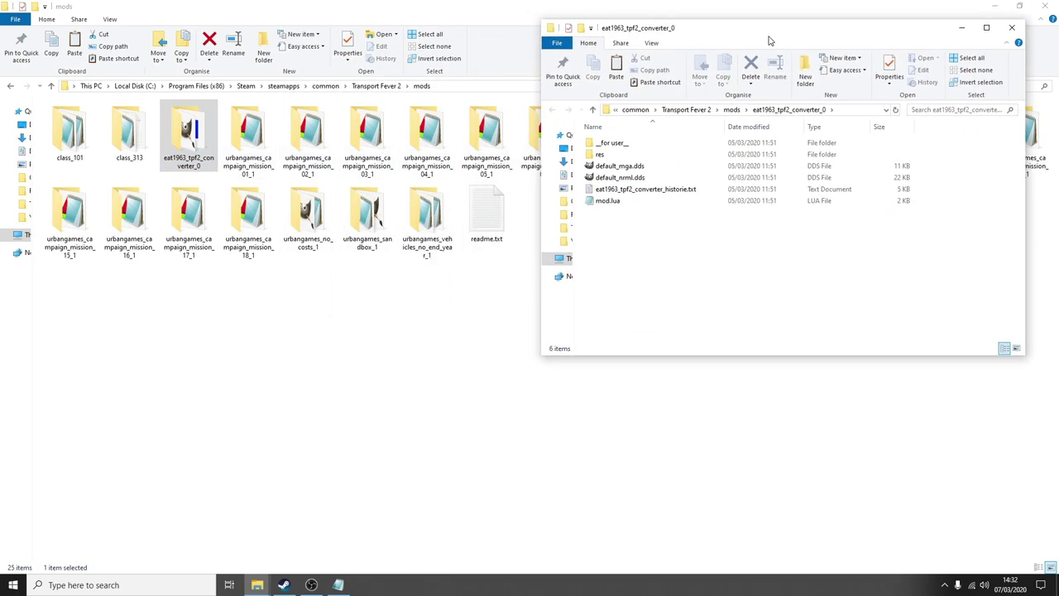
Step: Inside class_313, rename mod.lua to modX.lua
double_click(130, 130)
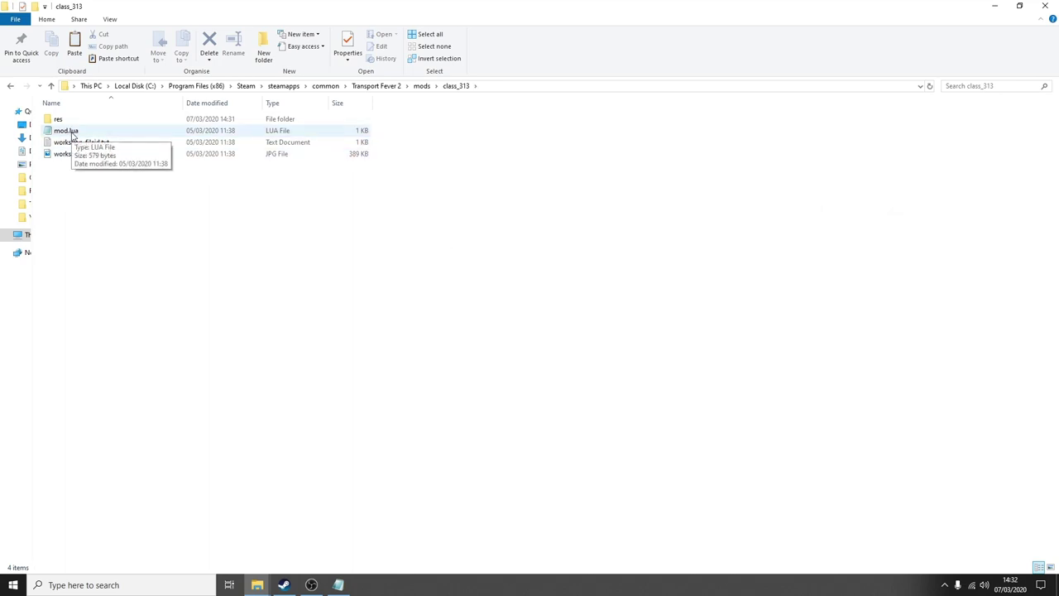
right_click(72, 134)
left_click(102, 346)
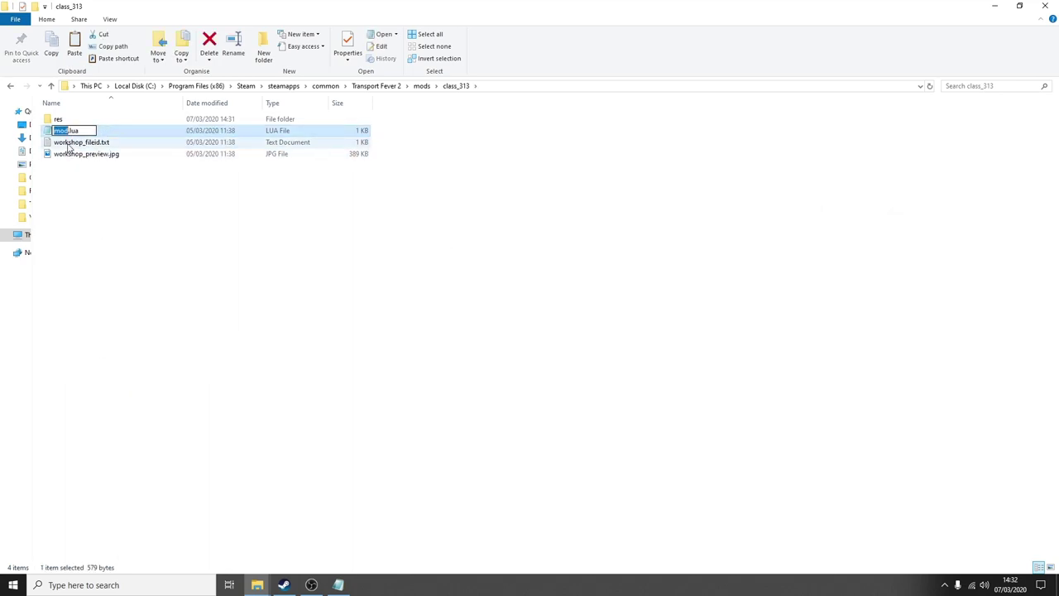
key("Right")
type("X")
left_click(118, 214)
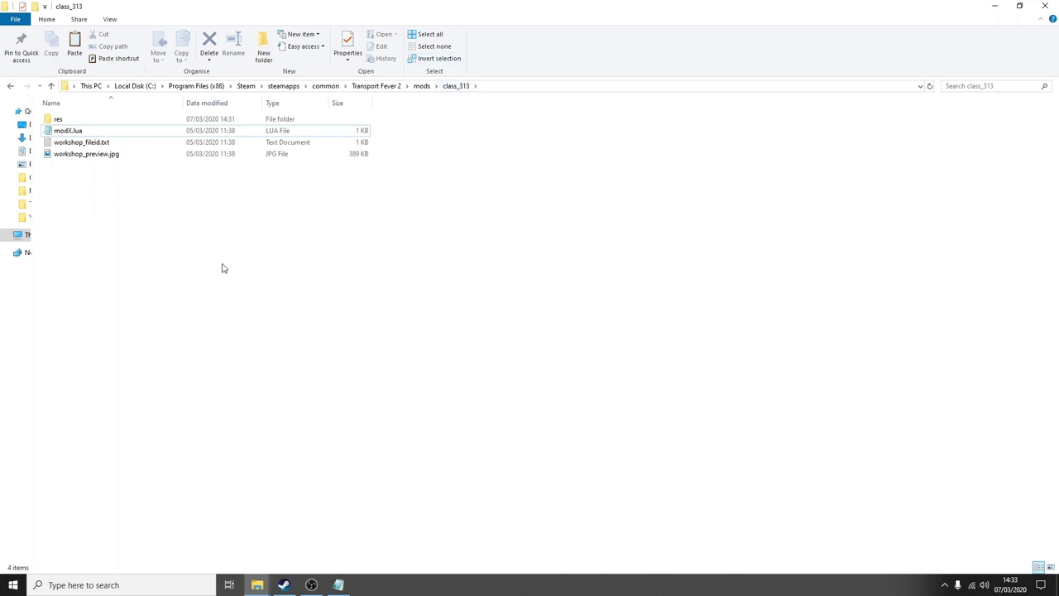
left_click(71, 132)
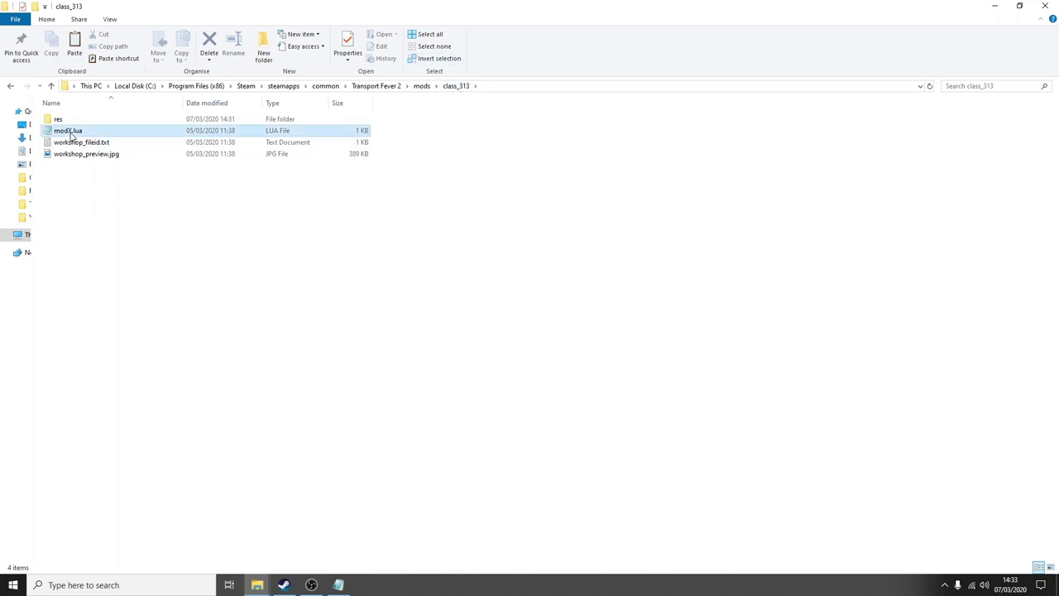
left_click(208, 228)
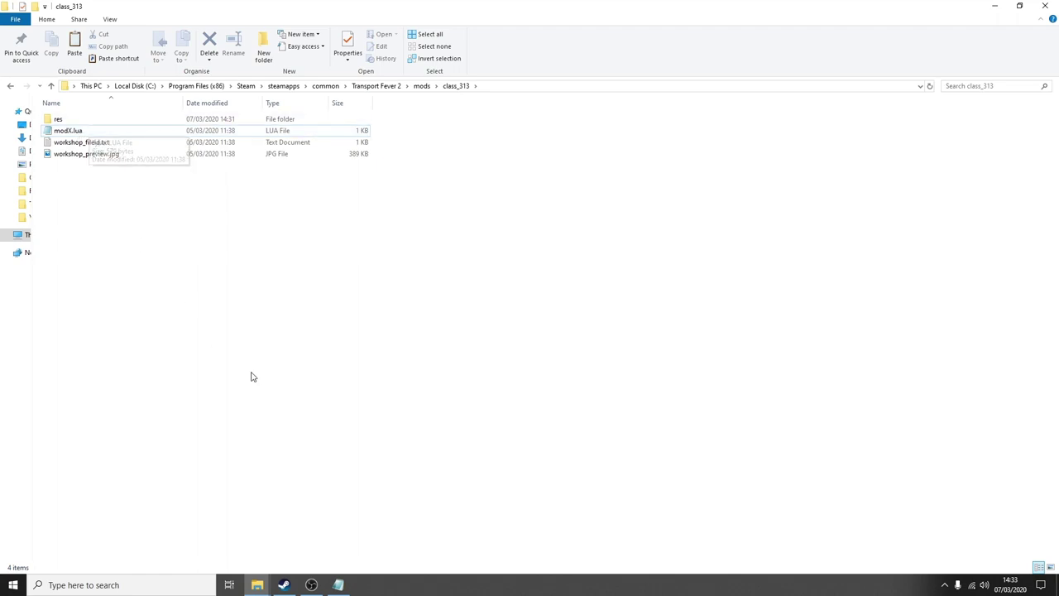
left_click(337, 585)
Step: Copy mod.lua from the converter's __for user__ folder and return to the class_313 window
left_click(257, 584)
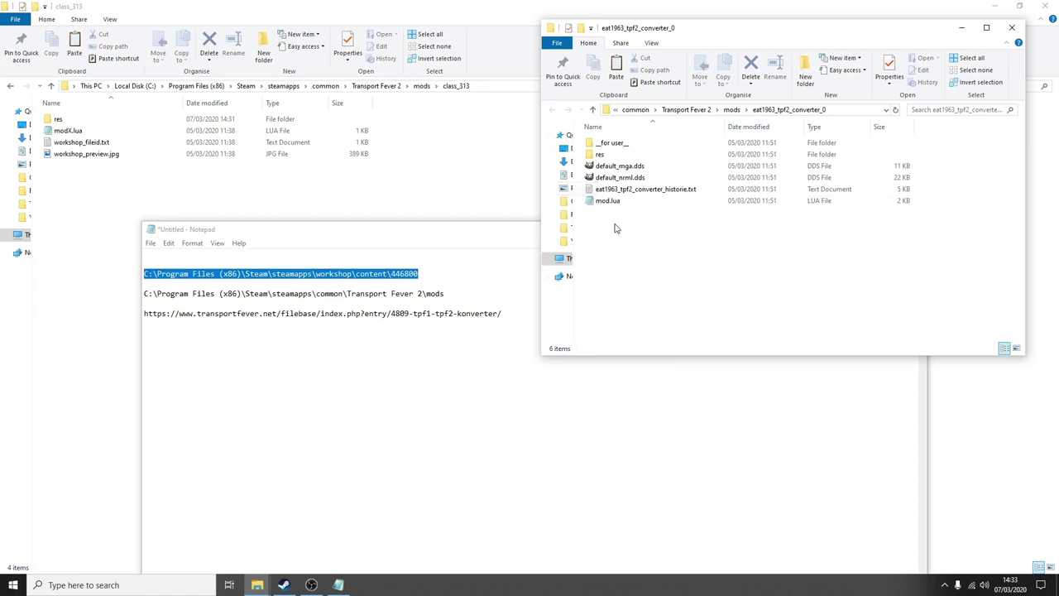
left_click(610, 143)
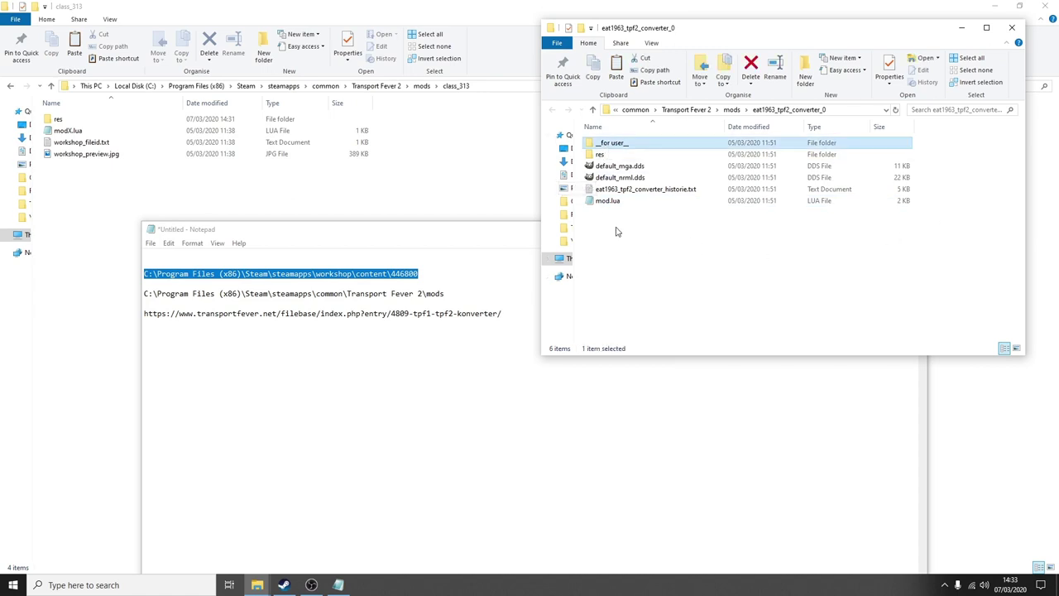
double_click(612, 142)
left_click(609, 143)
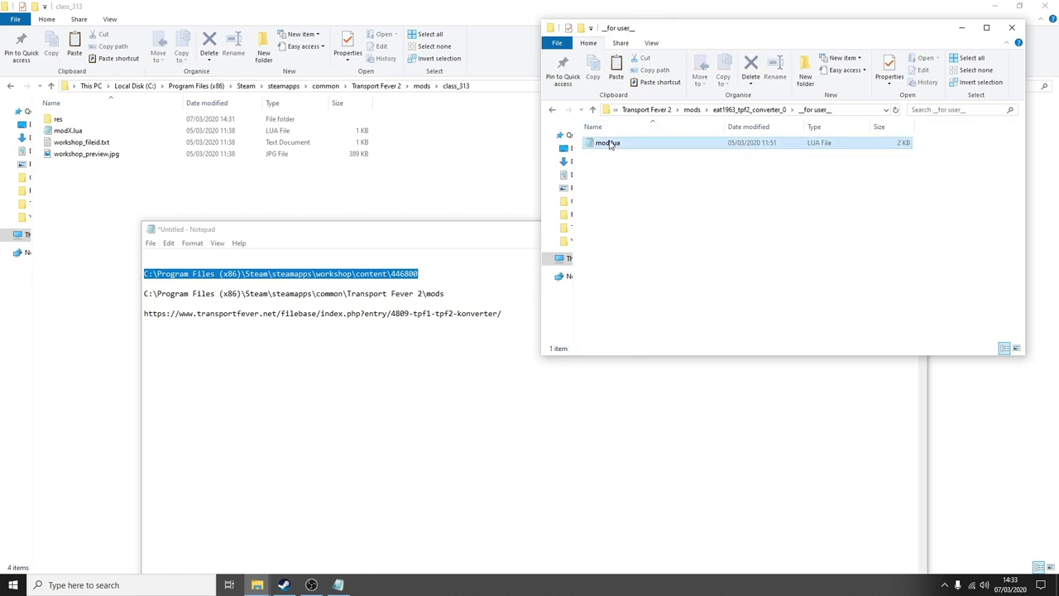
right_click(606, 147)
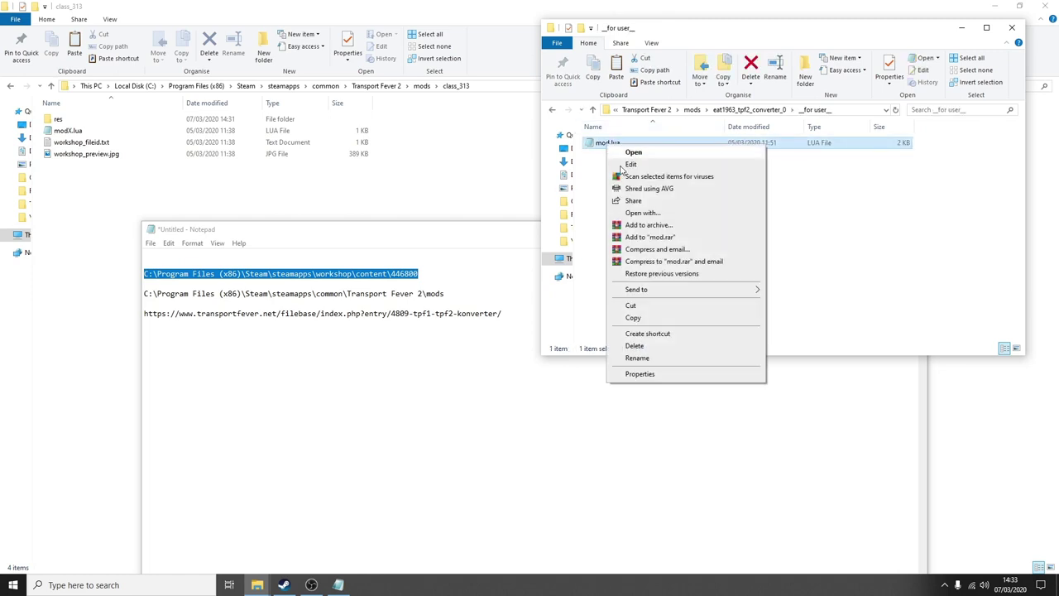
left_click(632, 318)
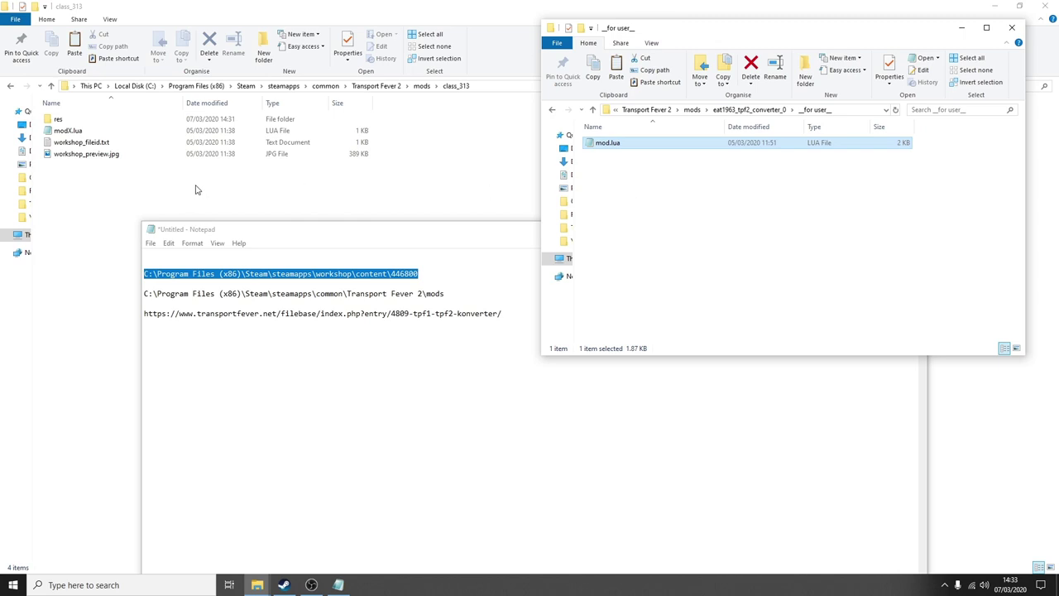
left_click(102, 193)
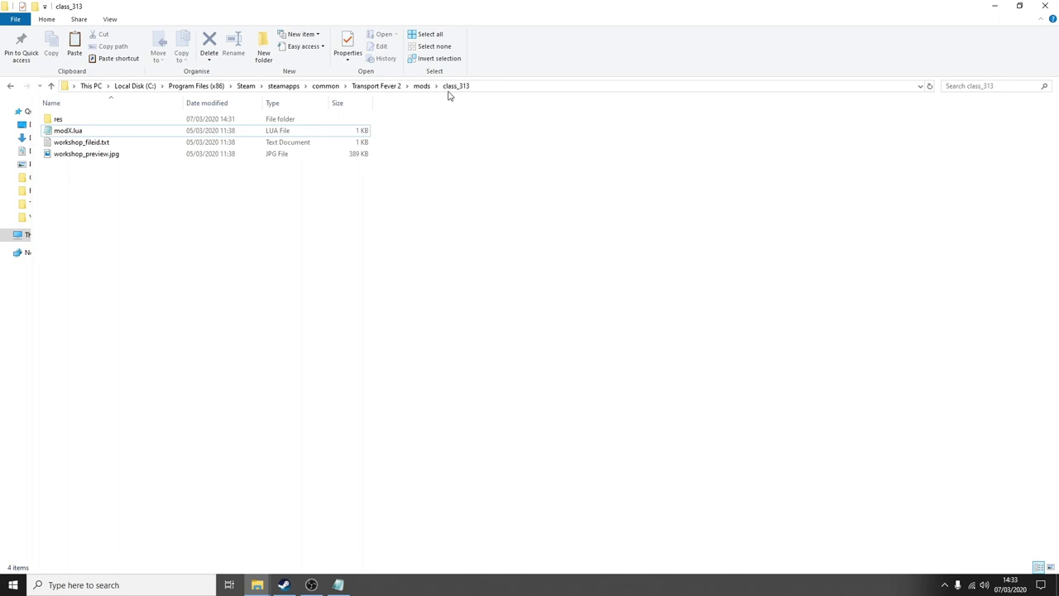
Step: Paste the converter's mod.lua into class_313 and compare its size with modX.lua
right_click(158, 209)
left_click(183, 277)
left_click(133, 243)
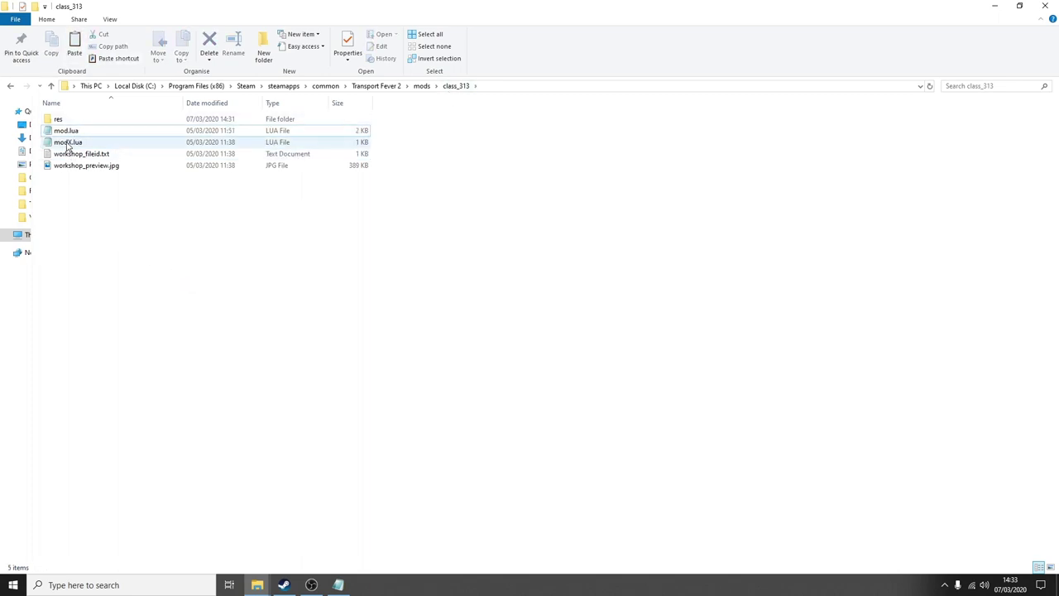
left_click(69, 144)
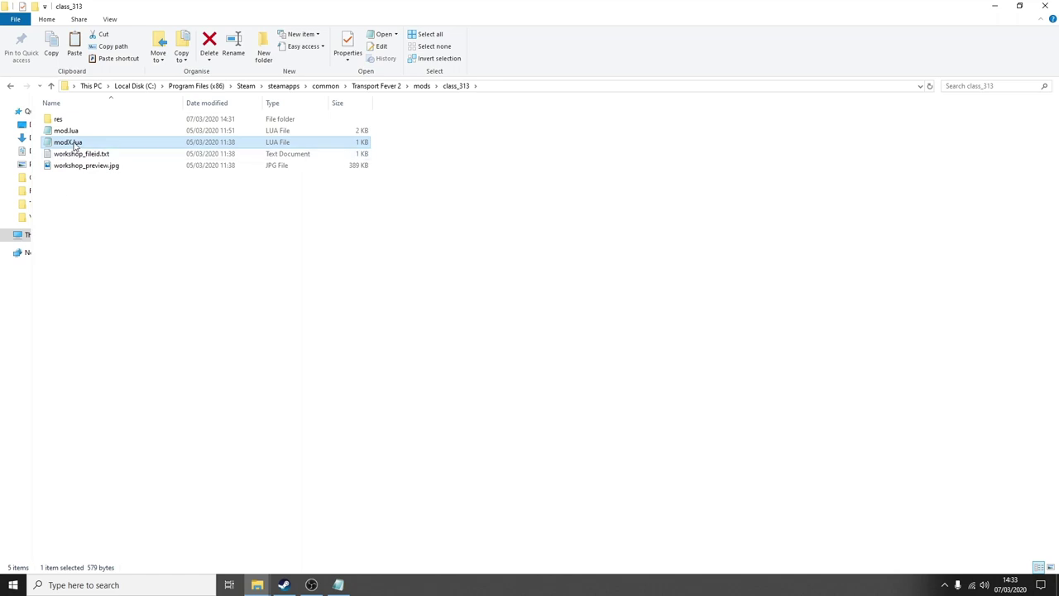
left_click(71, 132)
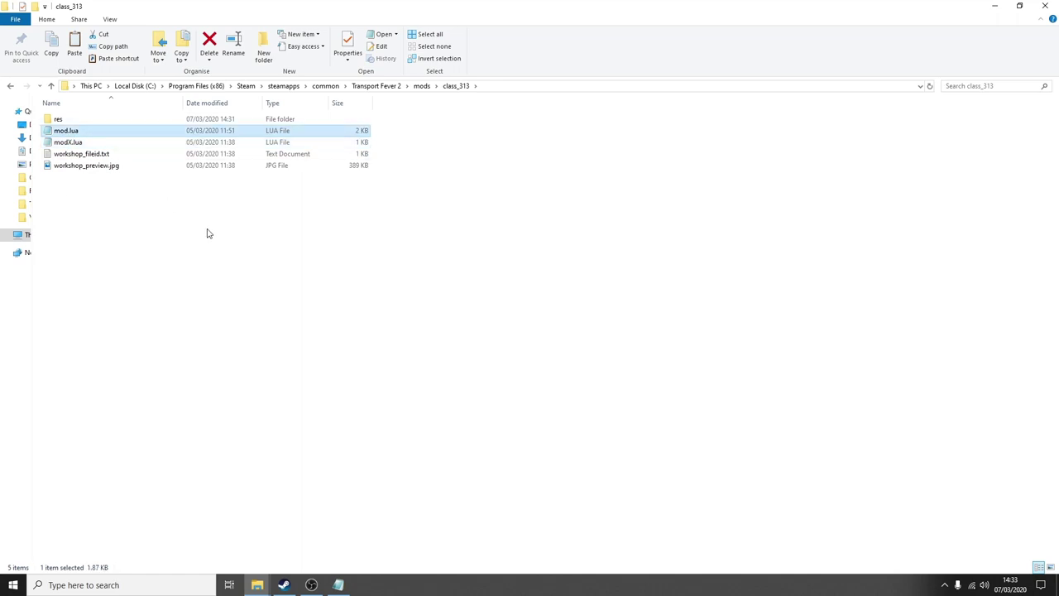
Step: Recheck mod.lua in the converter's for user folder, then launch Transport Fever 2 from Steam
left_click(258, 584)
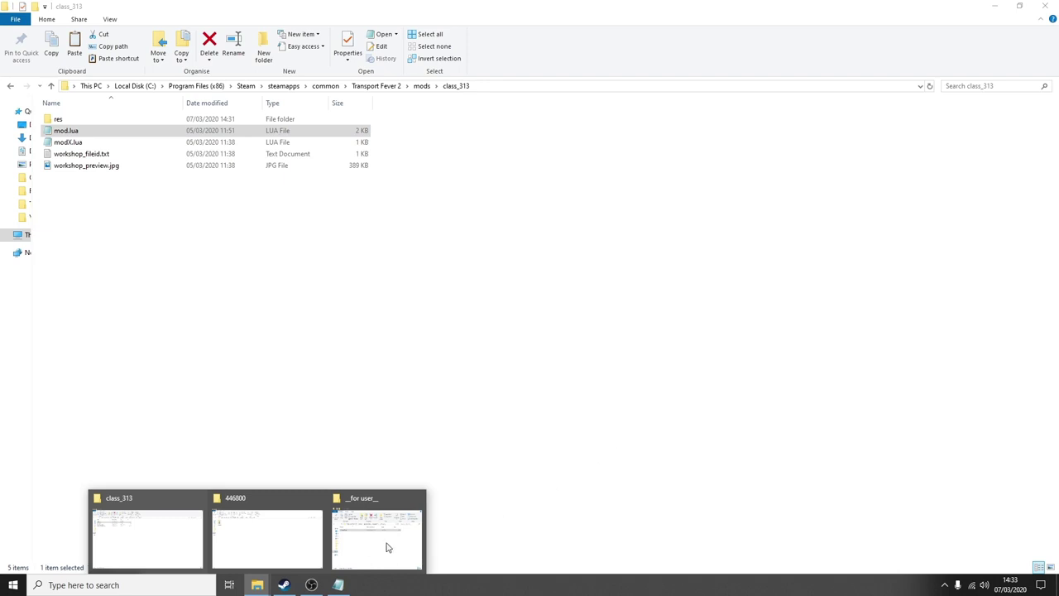
left_click(373, 554)
left_click(723, 234)
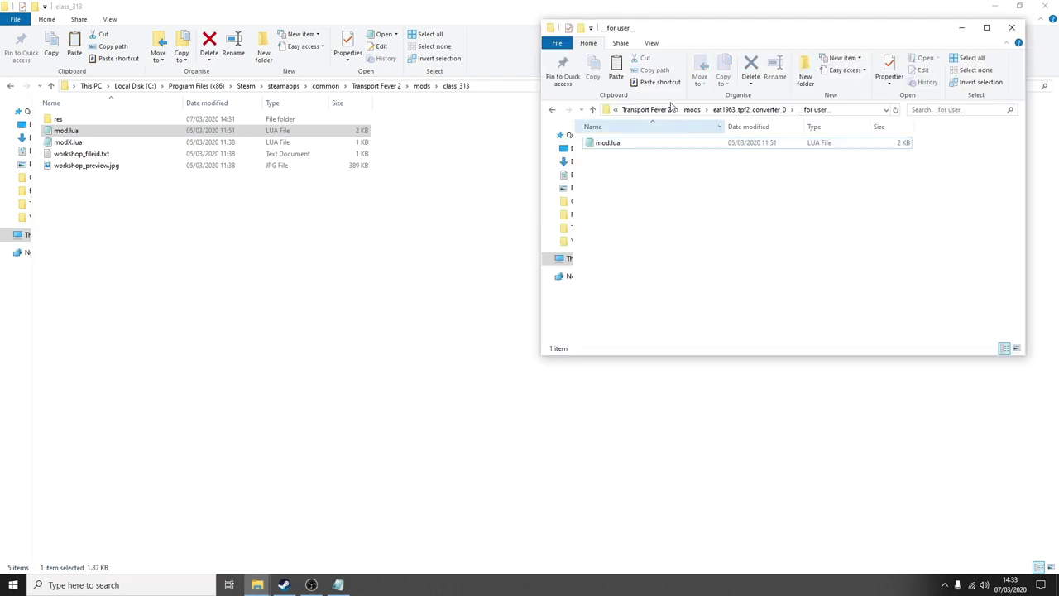
left_click(757, 109)
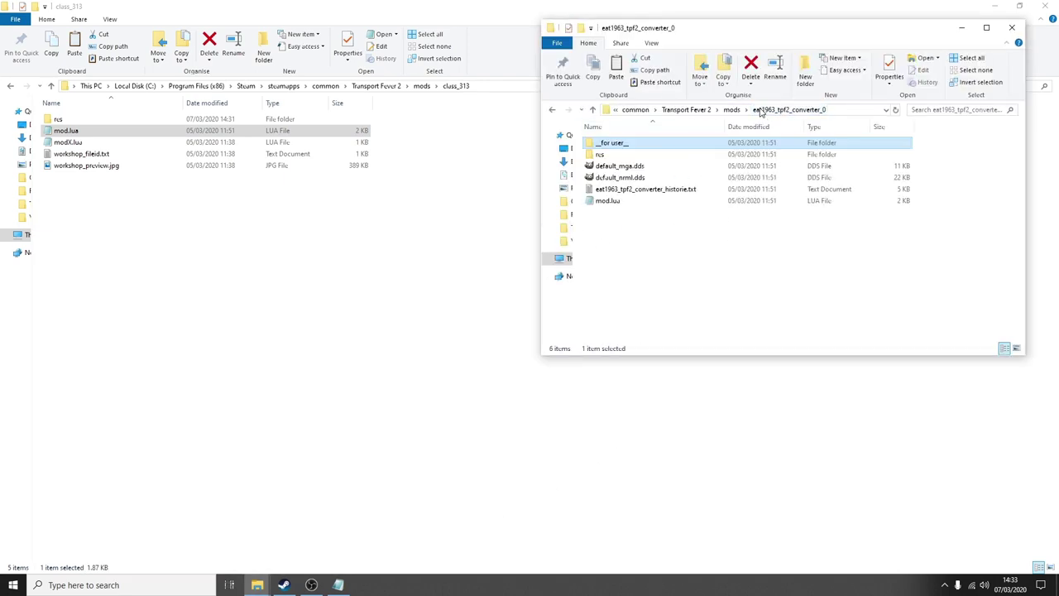
double_click(610, 143)
left_click(603, 145)
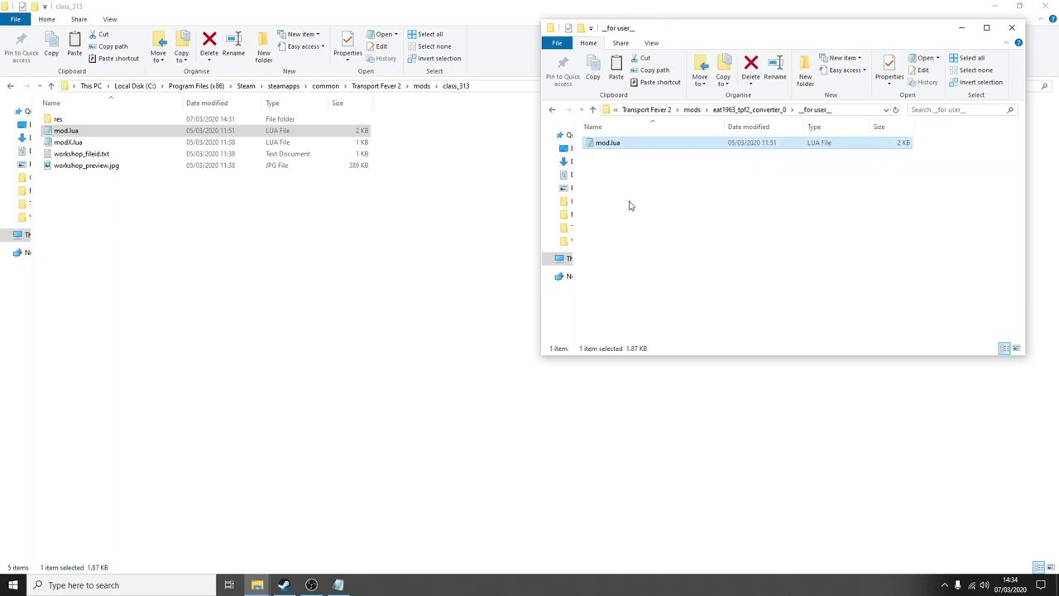
left_click(174, 253)
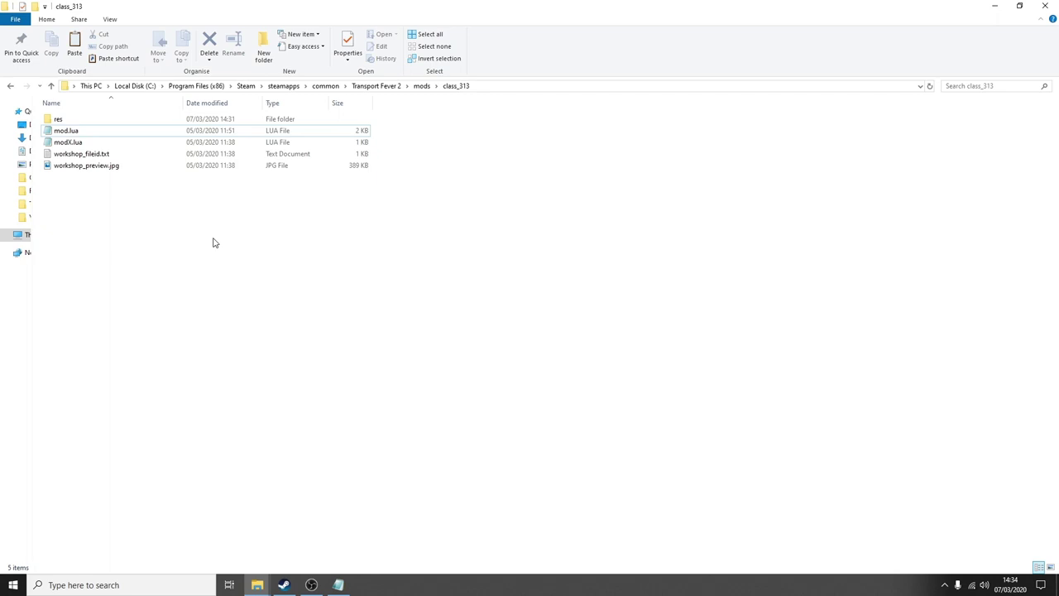
left_click(284, 584)
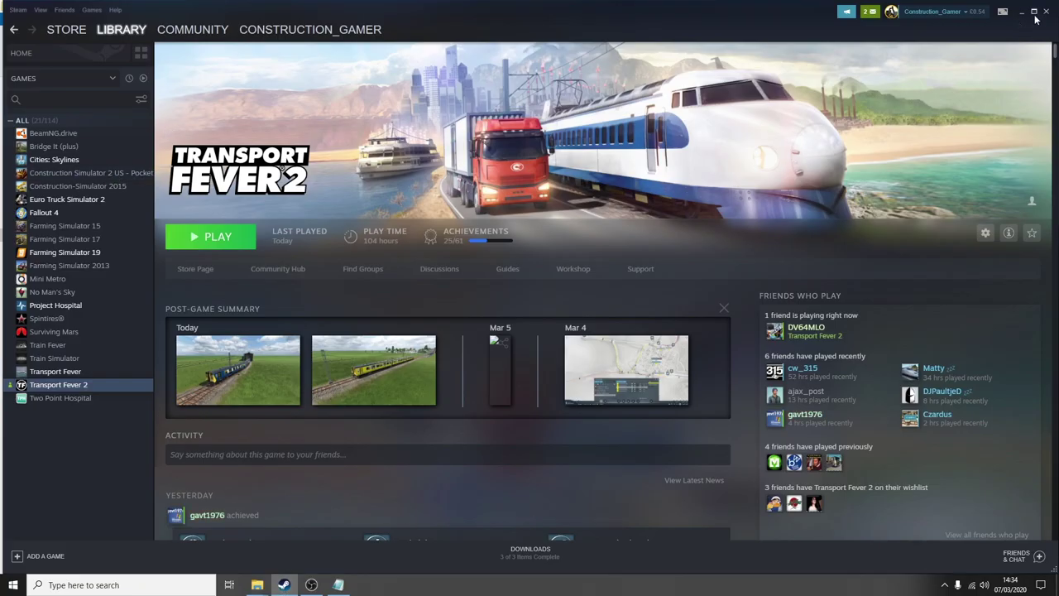
left_click(208, 236)
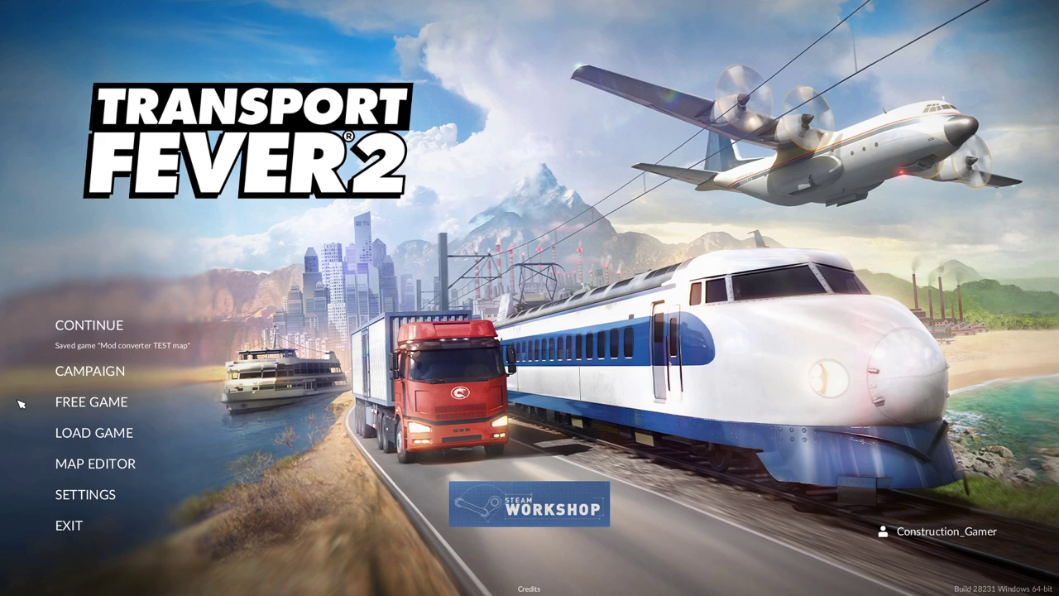
Step: Start a free game, choose the mod test map under Play Map, and show the advanced mod options
left_click(99, 403)
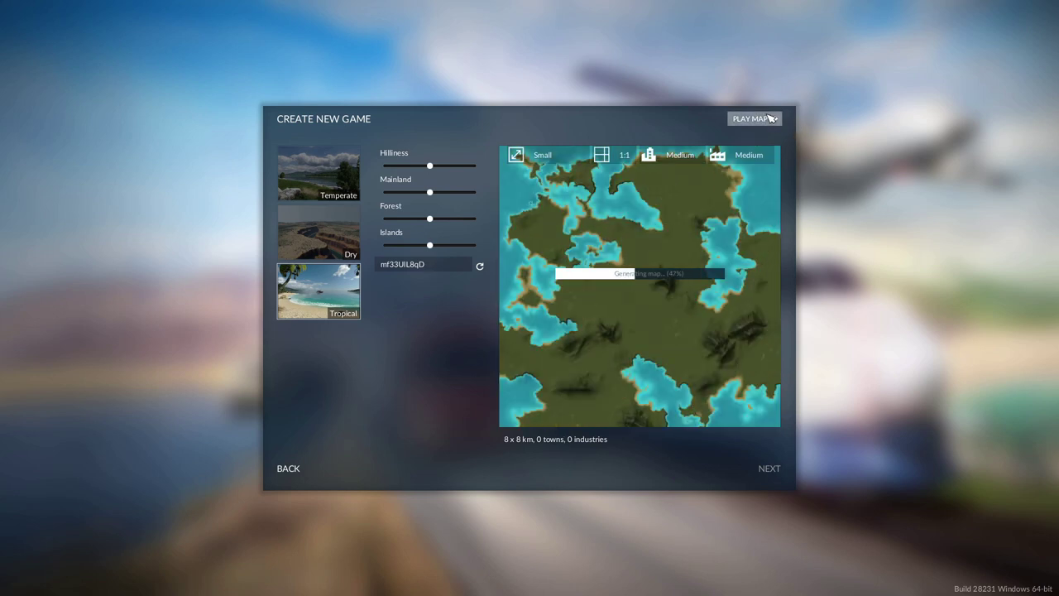
left_click(769, 119)
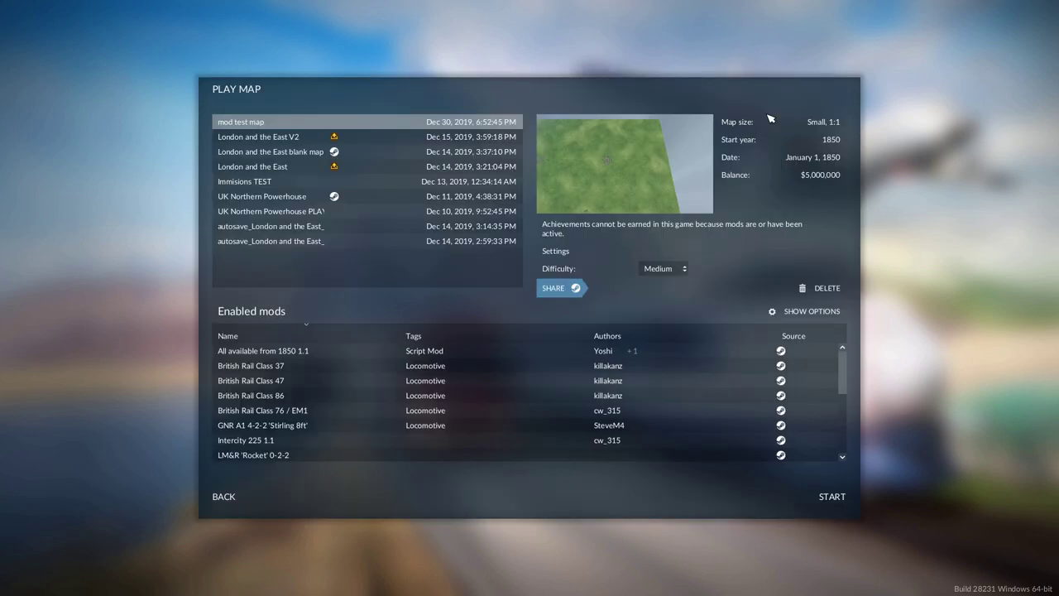
left_click(813, 314)
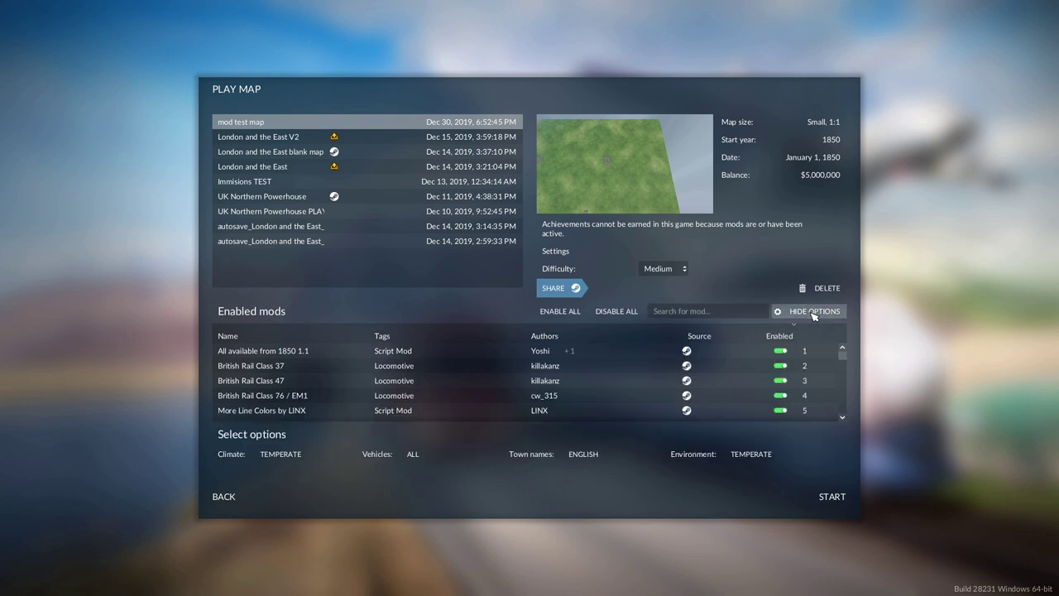
left_click(605, 313)
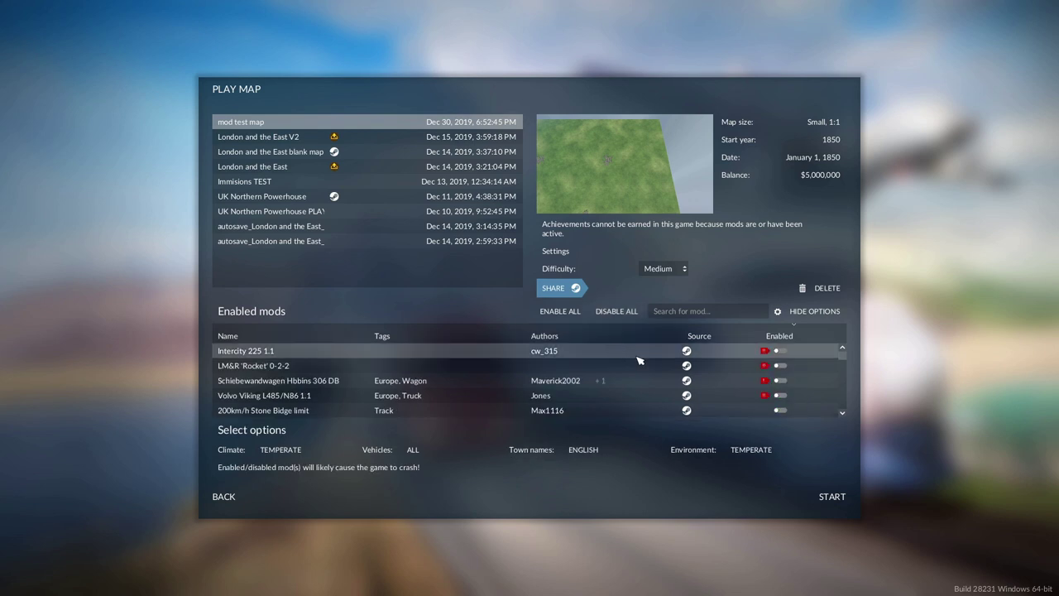
scroll(612, 365, "down", 1)
scroll(607, 365, "down", 10)
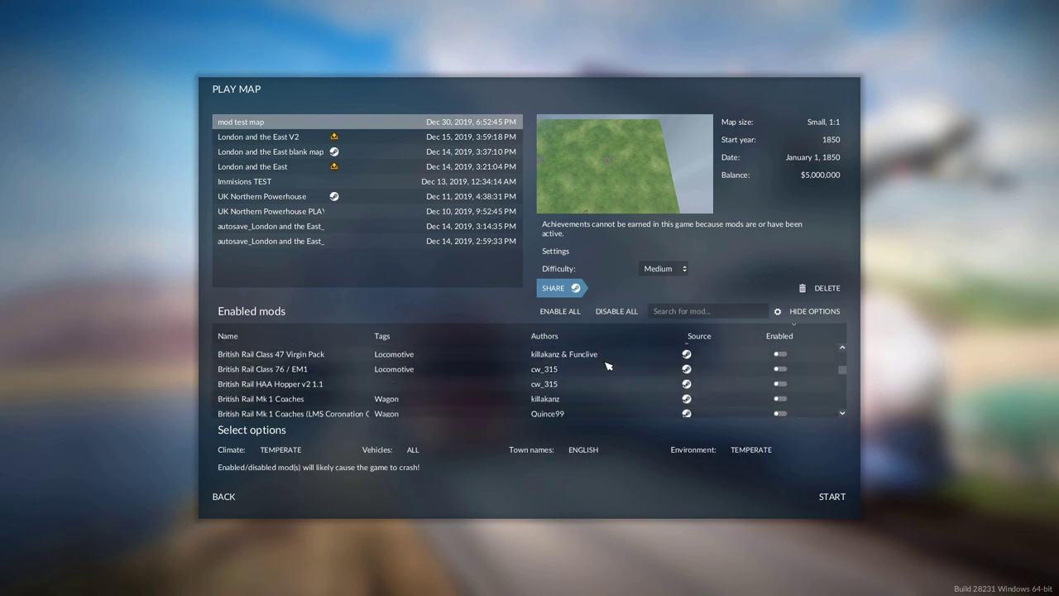
scroll(608, 365, "down", 12)
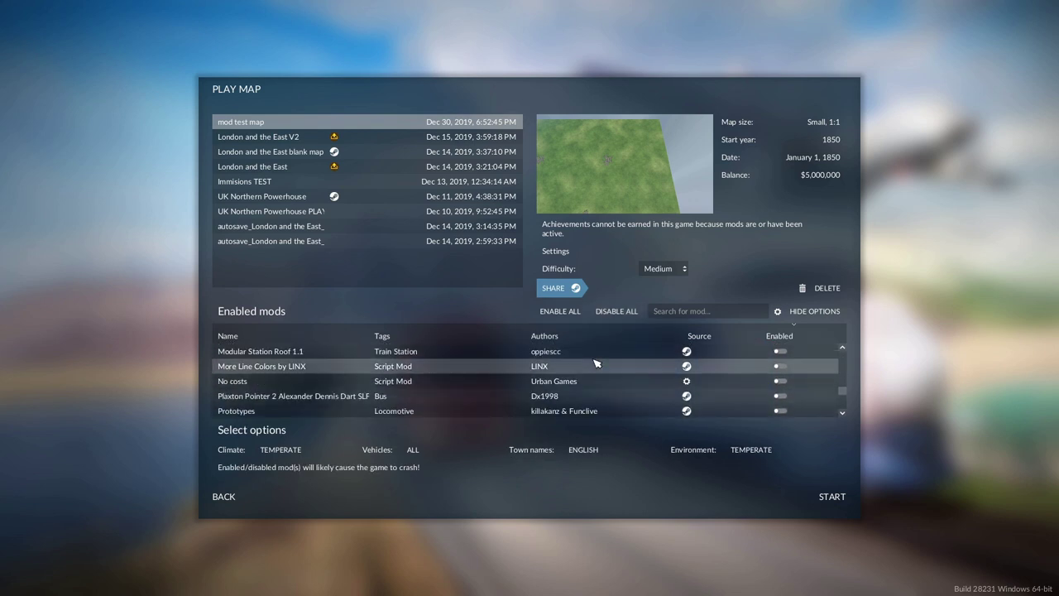
scroll(596, 362, "up", 1)
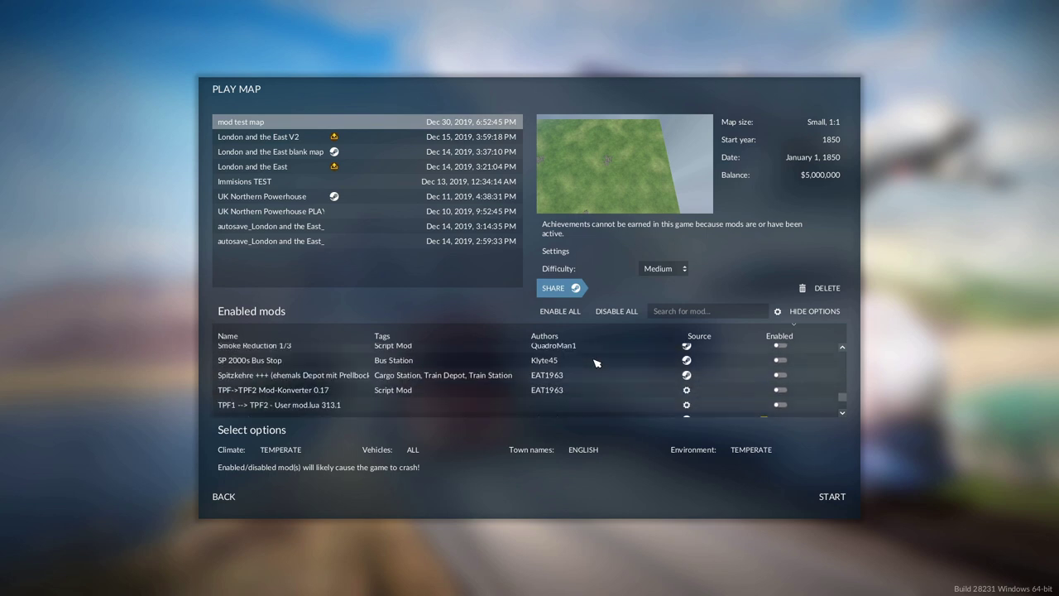
scroll(595, 362, "down", 1)
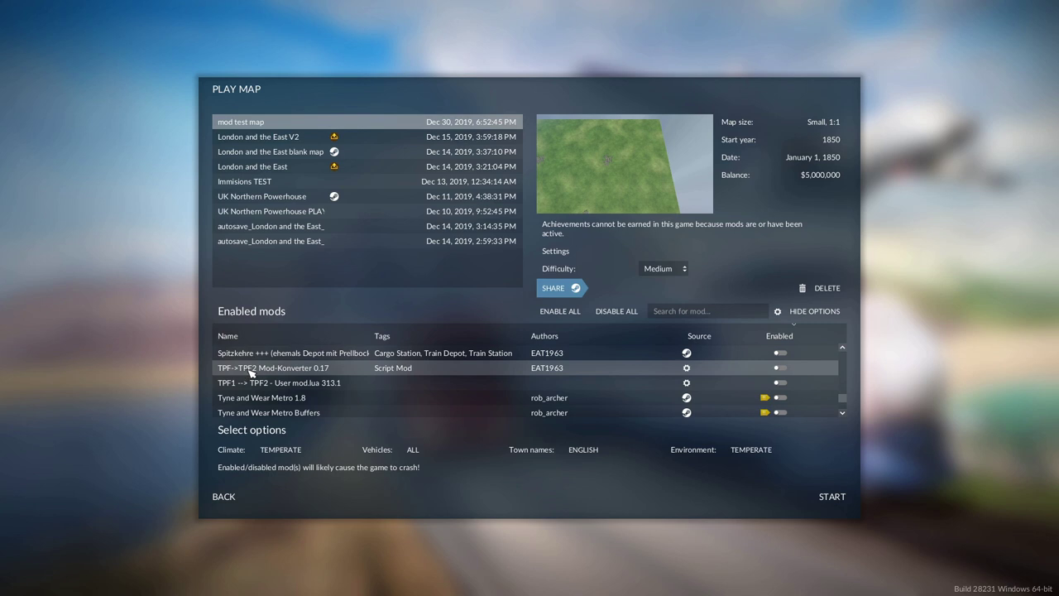
left_click(348, 373)
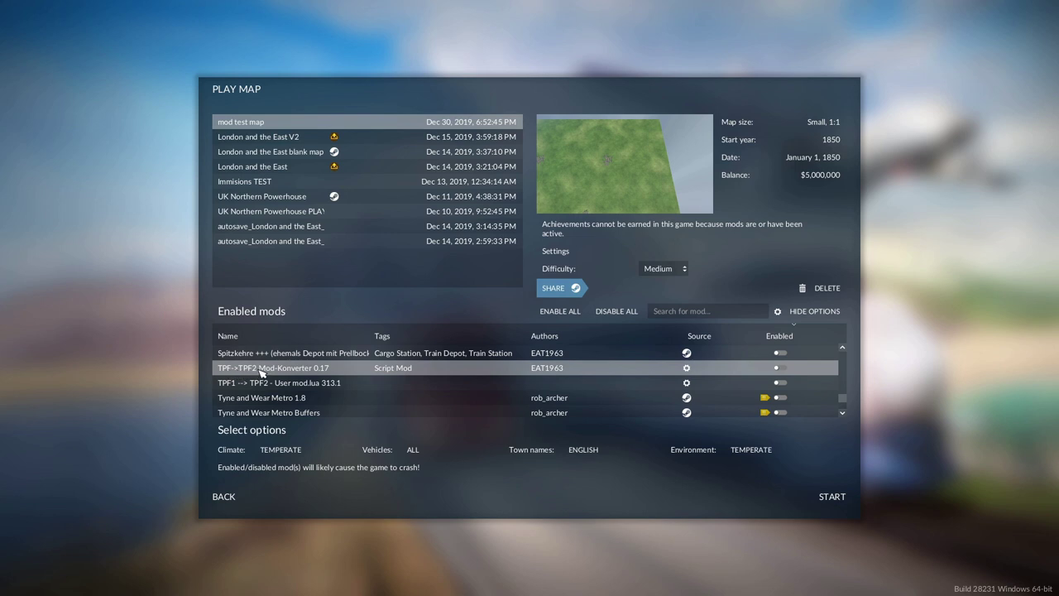
Step: Switch on Mod-Konverter 0.17 and User mod.lua 313.1 so they load as order 1 and 2
left_click(780, 369)
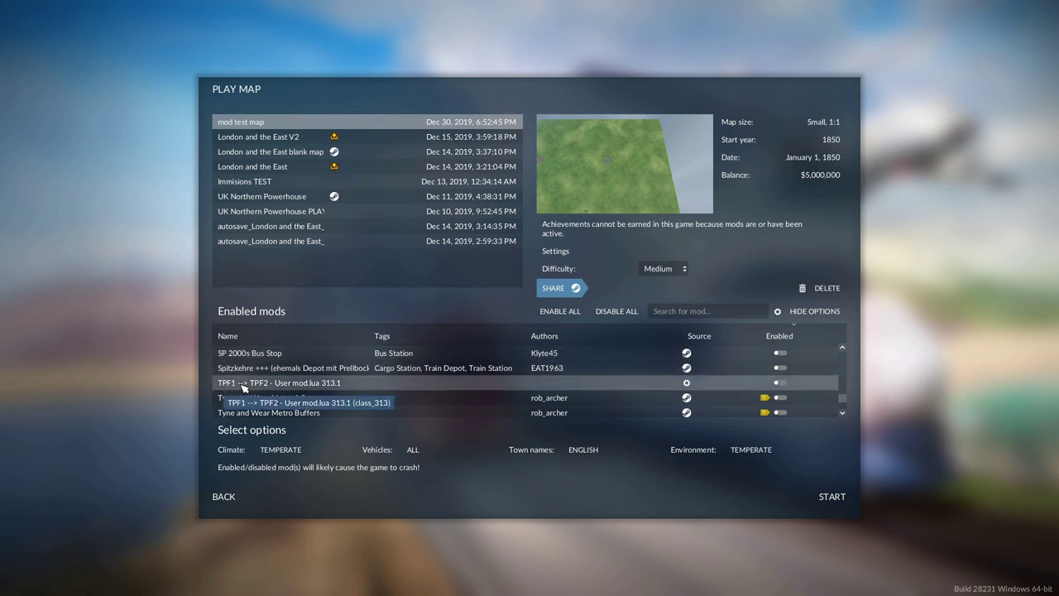
left_click(332, 386)
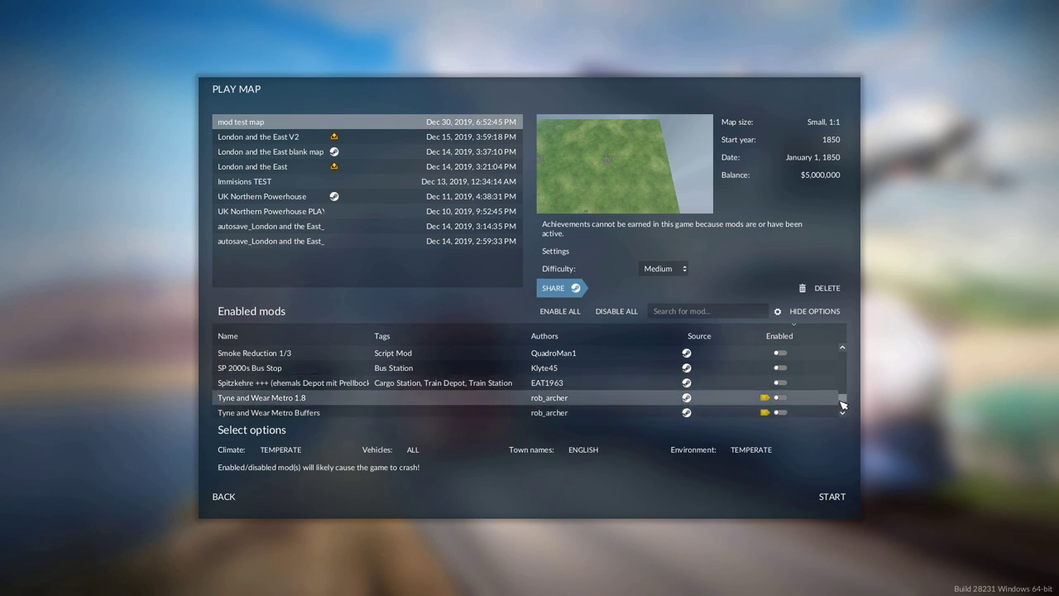
left_click_drag(842, 400, 840, 350)
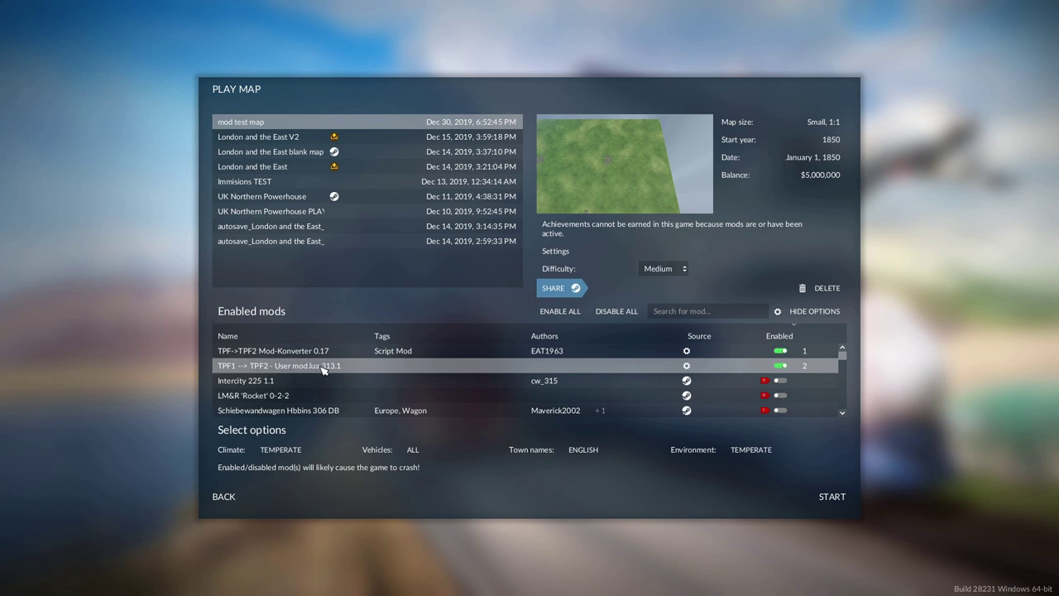
Step: Switch off the User mod.lua and Mod-Konverter toggles and back out to the main menu
left_click(783, 366)
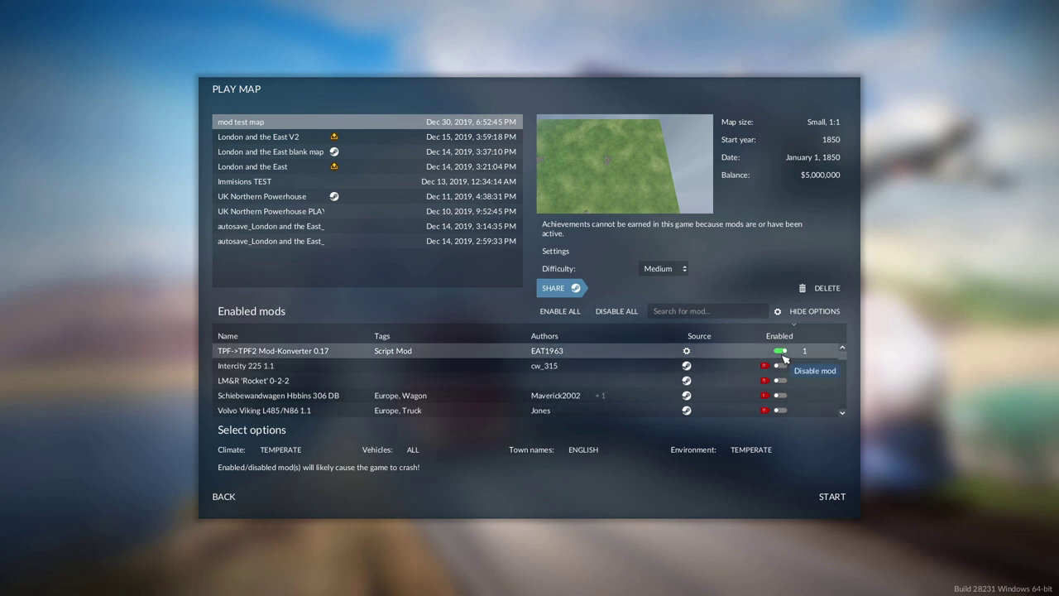
left_click(781, 352)
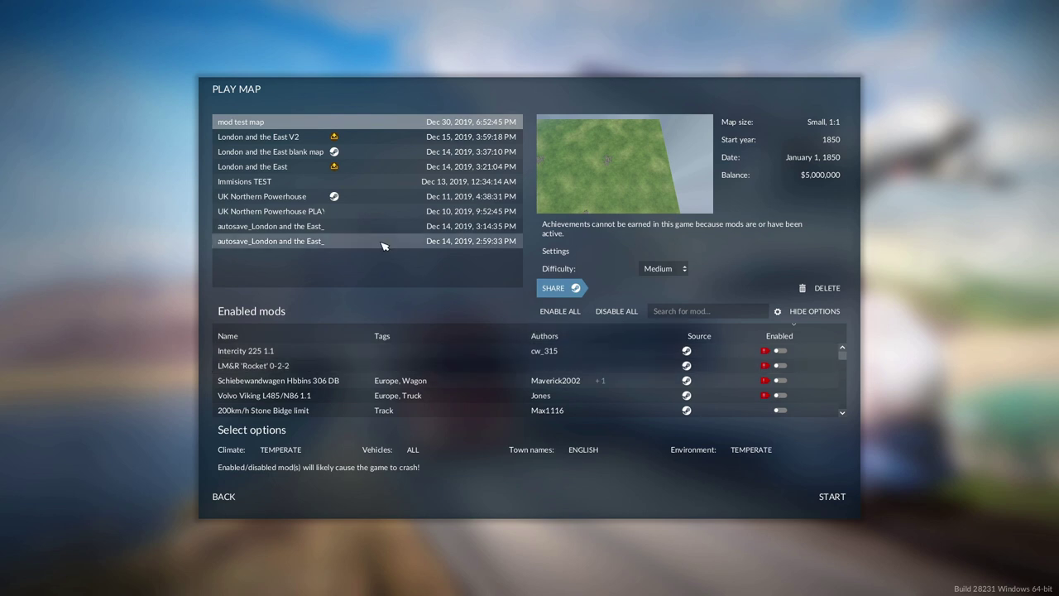
left_click(218, 506)
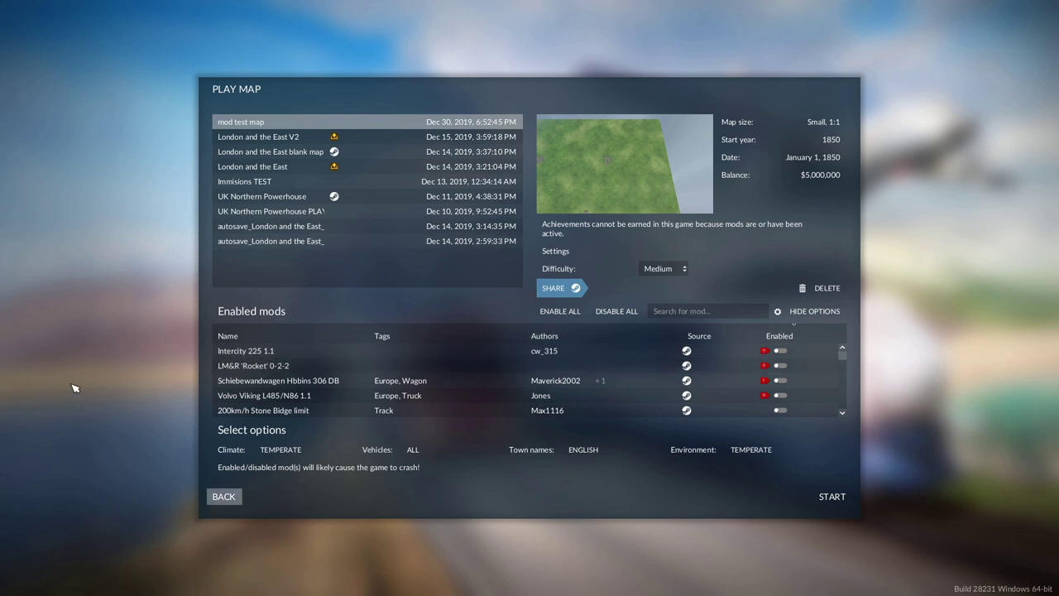
left_click(290, 472)
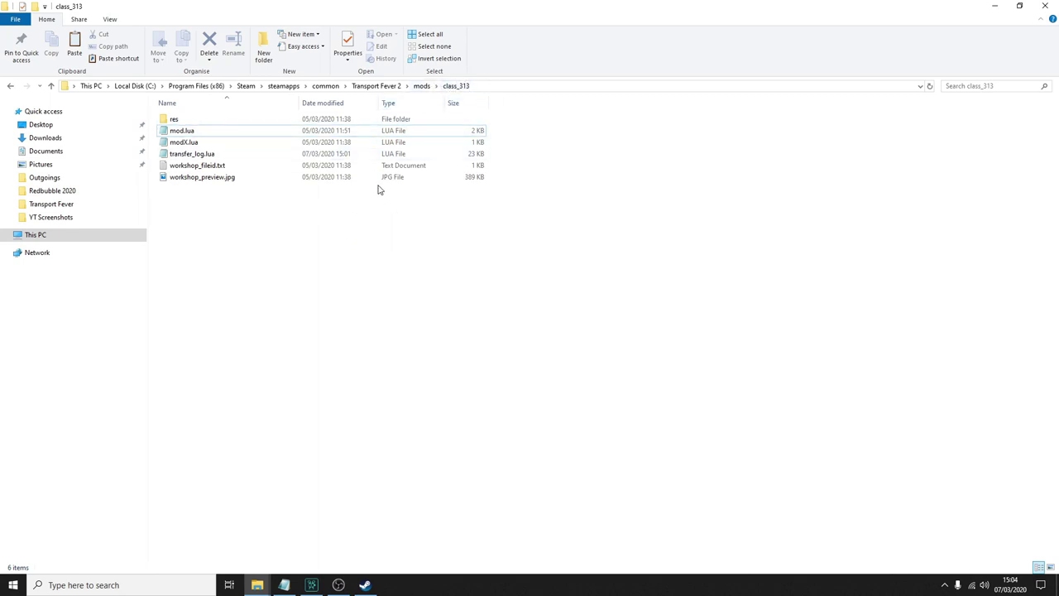
Step: Delete class_313's old mod.lua and rename modX.lua to mod.lua, leaving five items
left_click(178, 135)
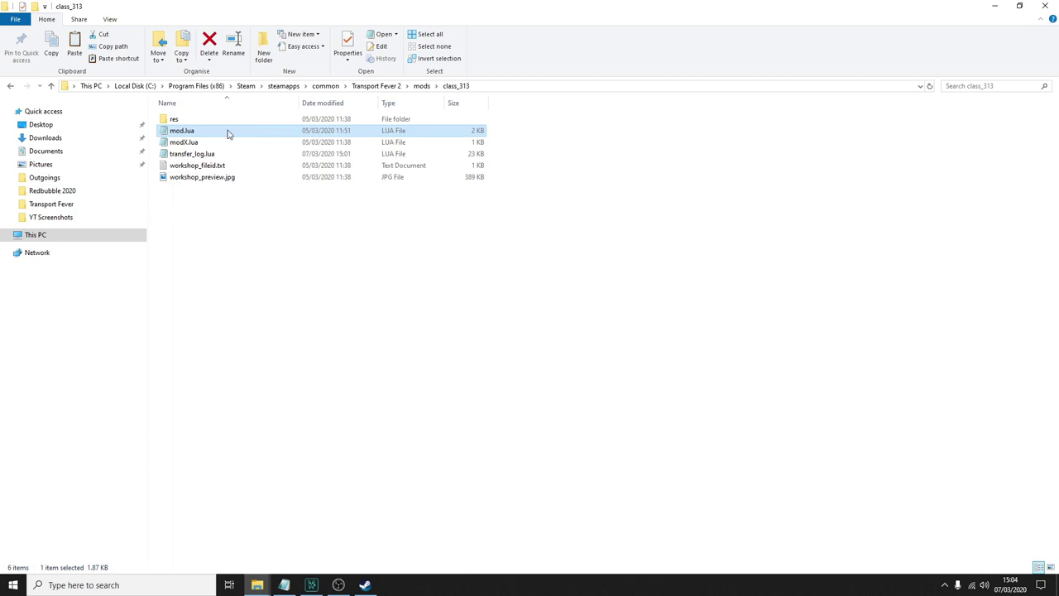
key("Delete")
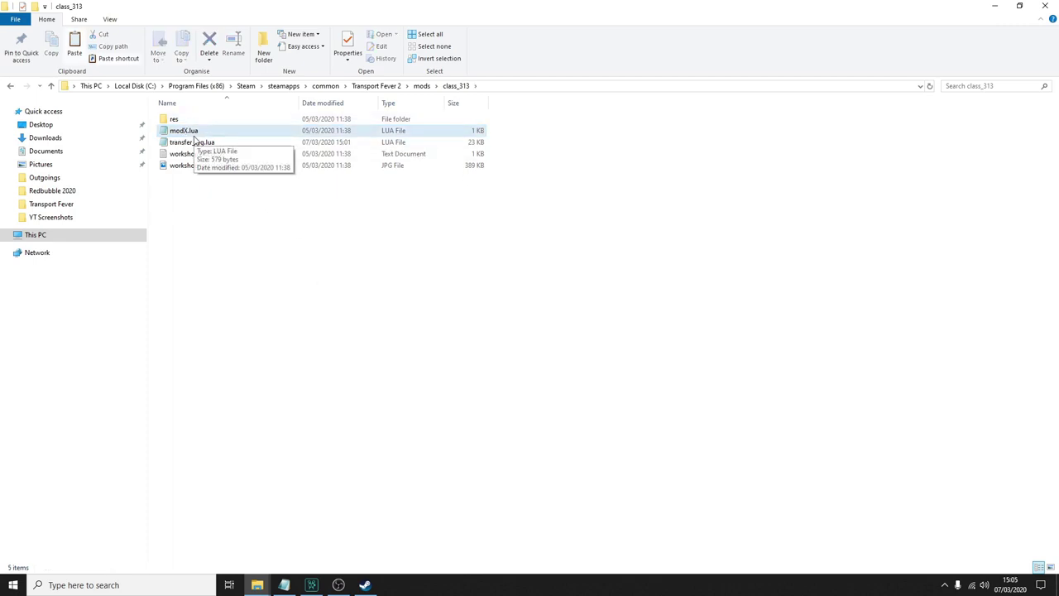
left_click(175, 132)
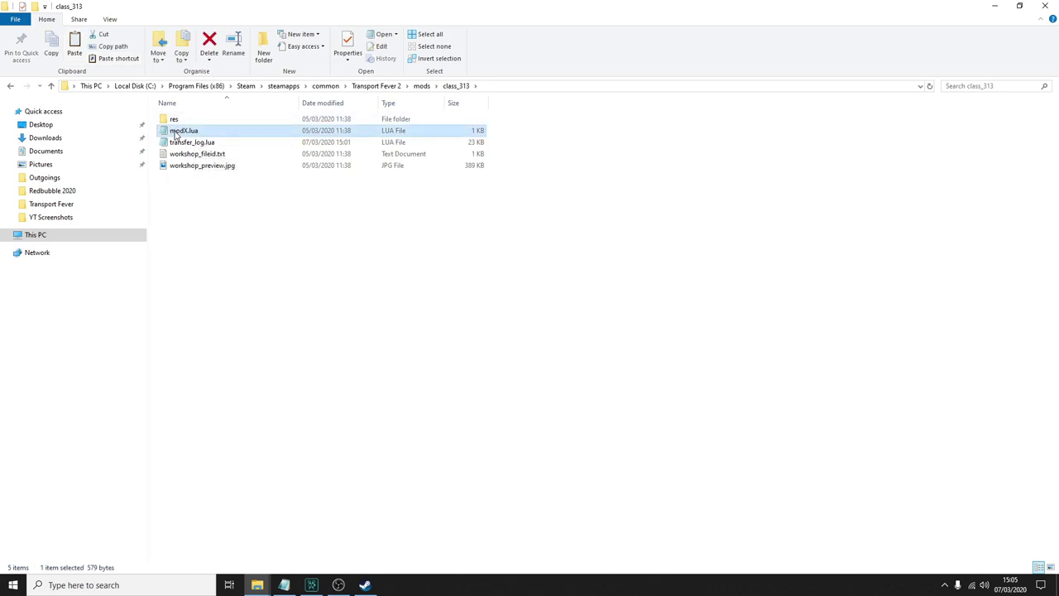
right_click(175, 134)
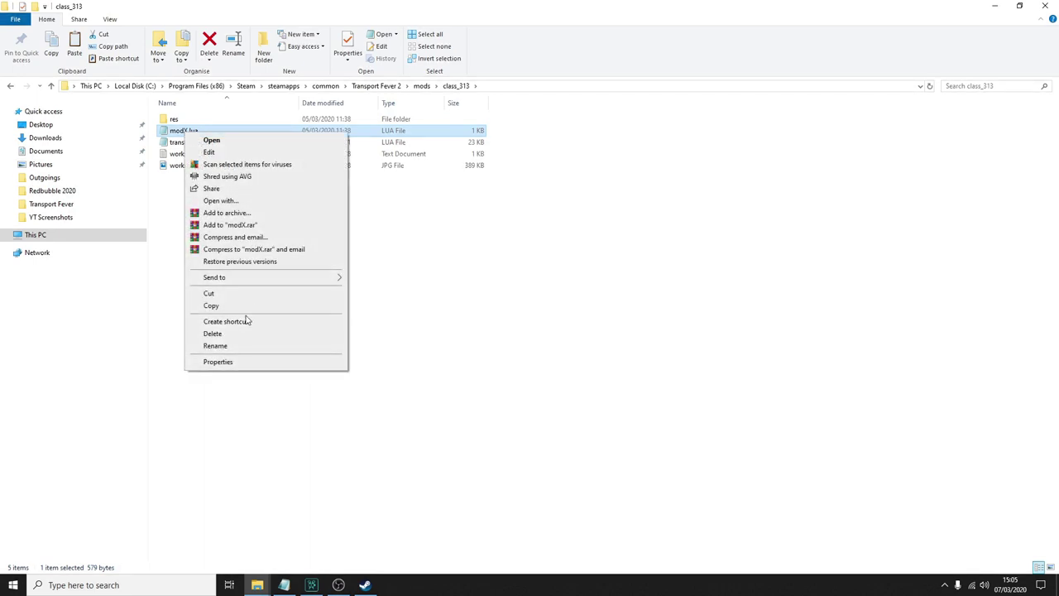
left_click(217, 344)
type("mod")
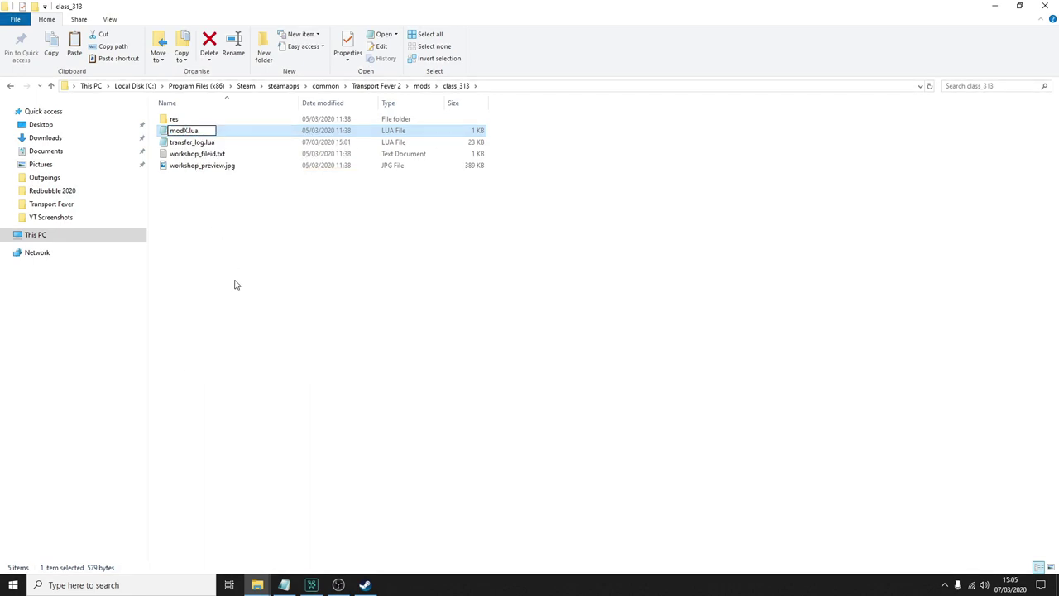
left_click(237, 268)
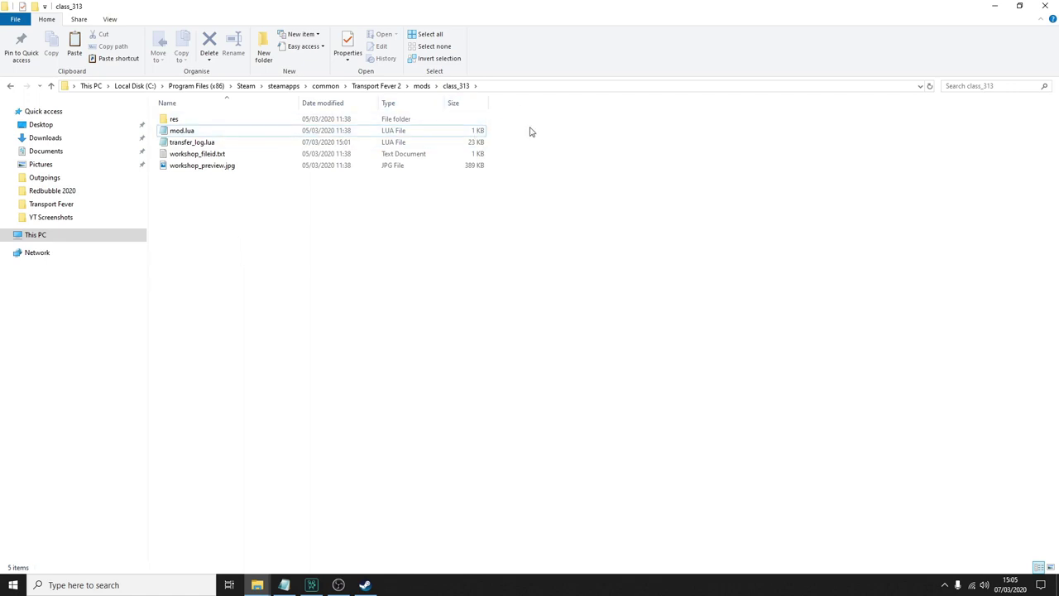
left_click(184, 131)
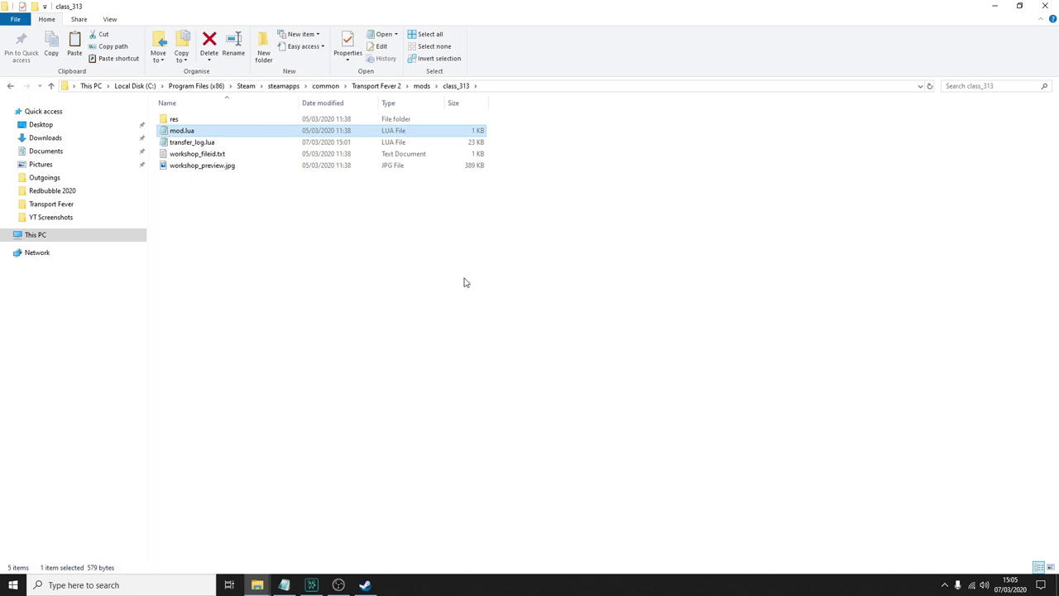
left_click(259, 244)
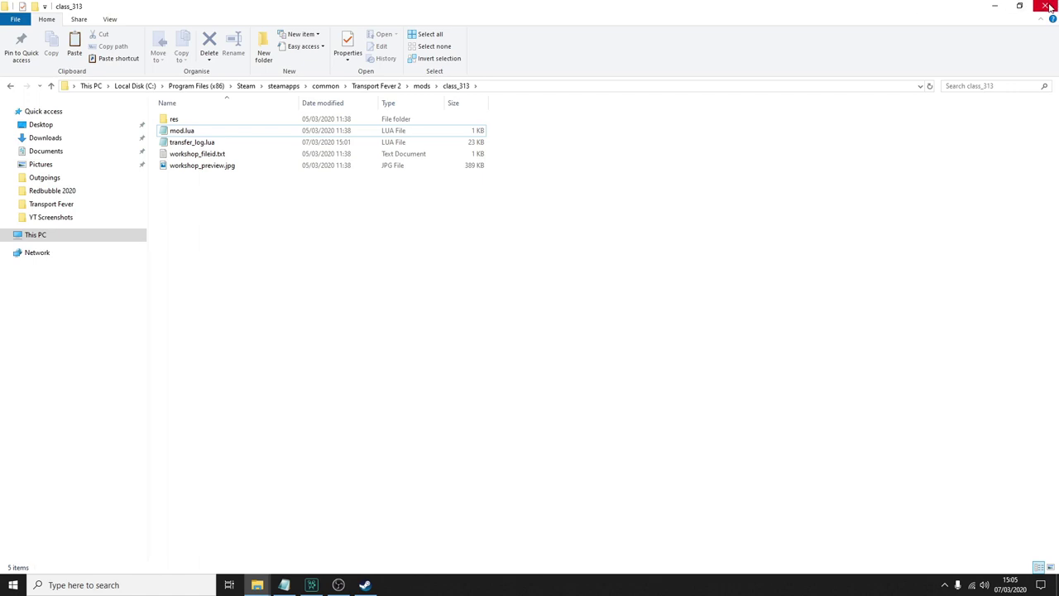
left_click(364, 585)
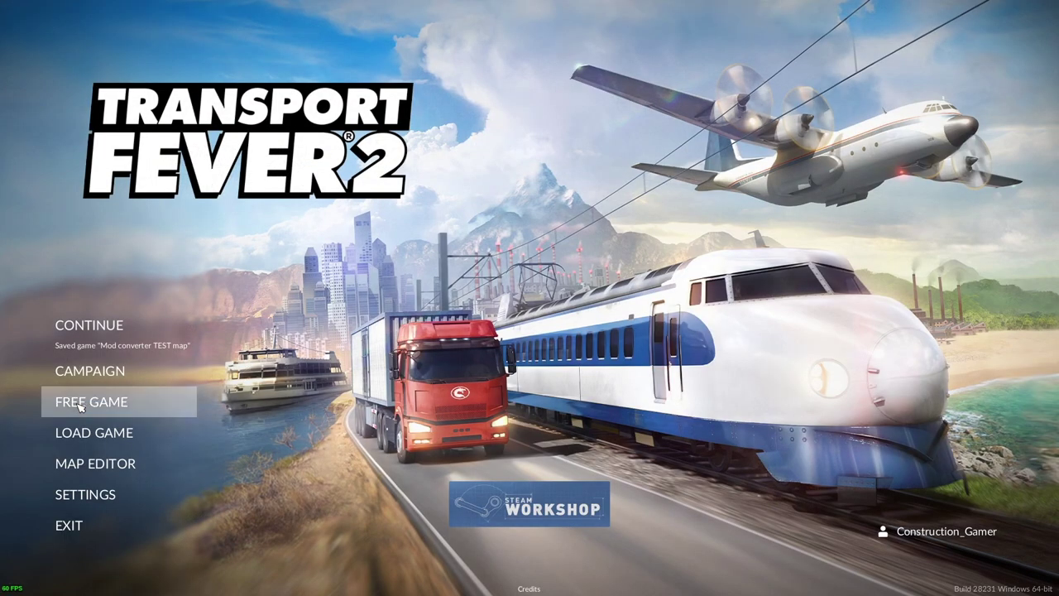
Step: Begin a free game and pick PLAY MAP to load the existing mod test map
left_click(80, 406)
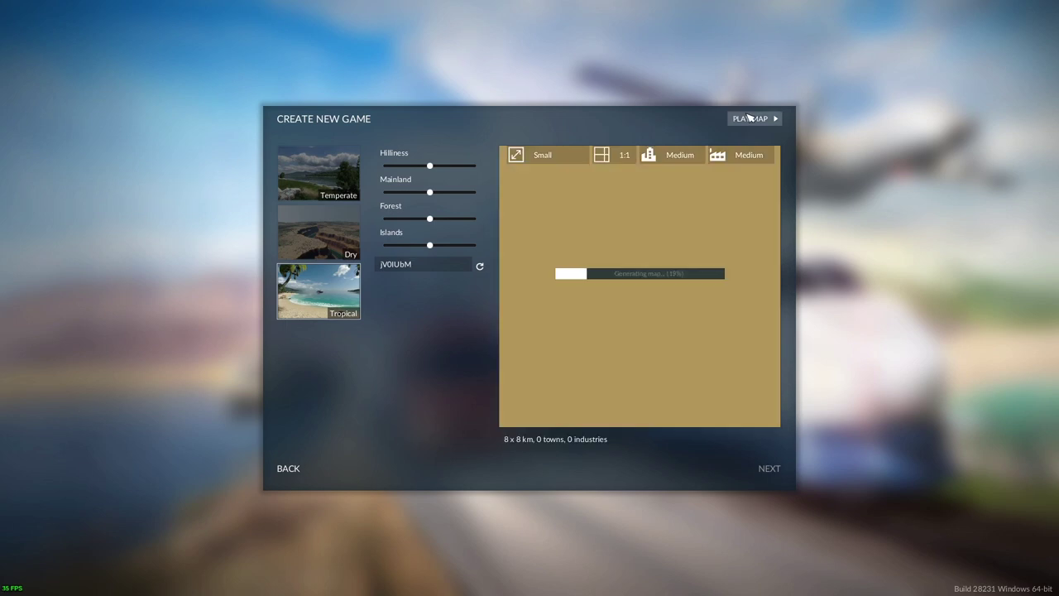
left_click(750, 117)
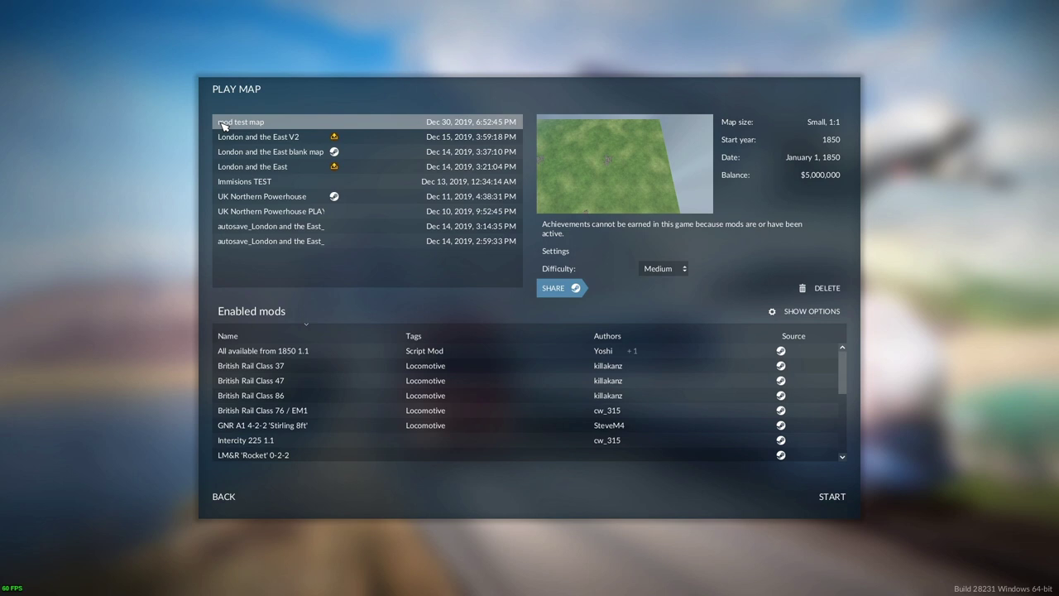
Step: Disable all mods, then re-enable only Class 313, No costs, Sandbox, no-end-year and All available from 1850
left_click(806, 311)
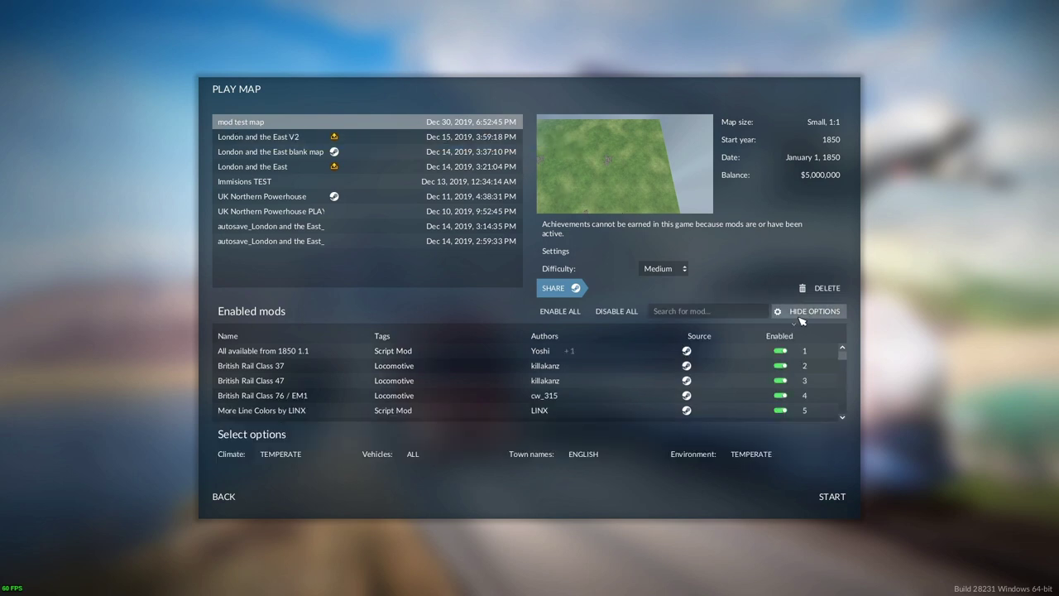
left_click(613, 312)
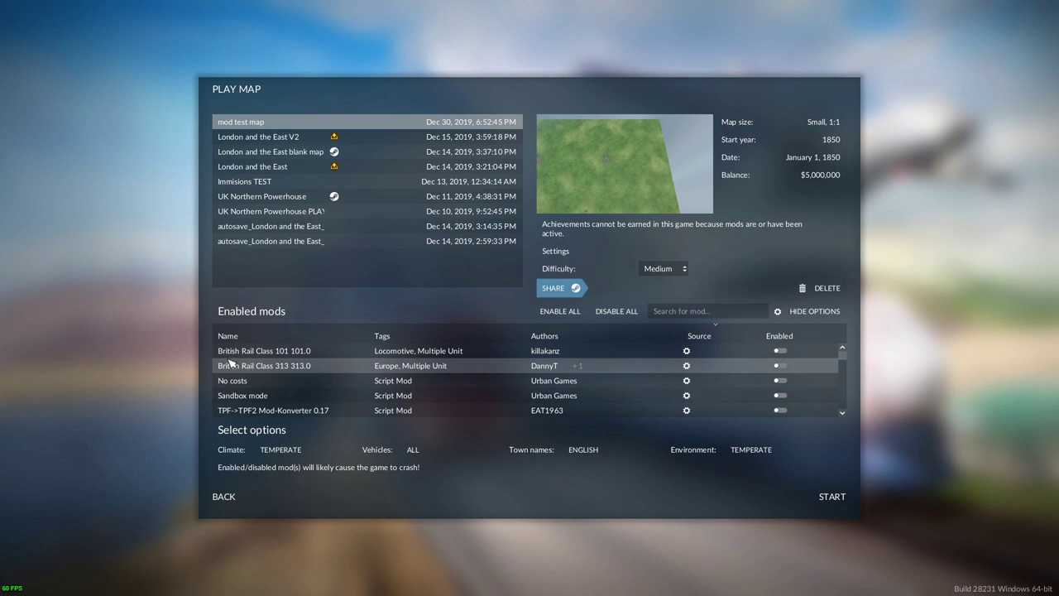
left_click(780, 380)
scroll(784, 394, "down", 1)
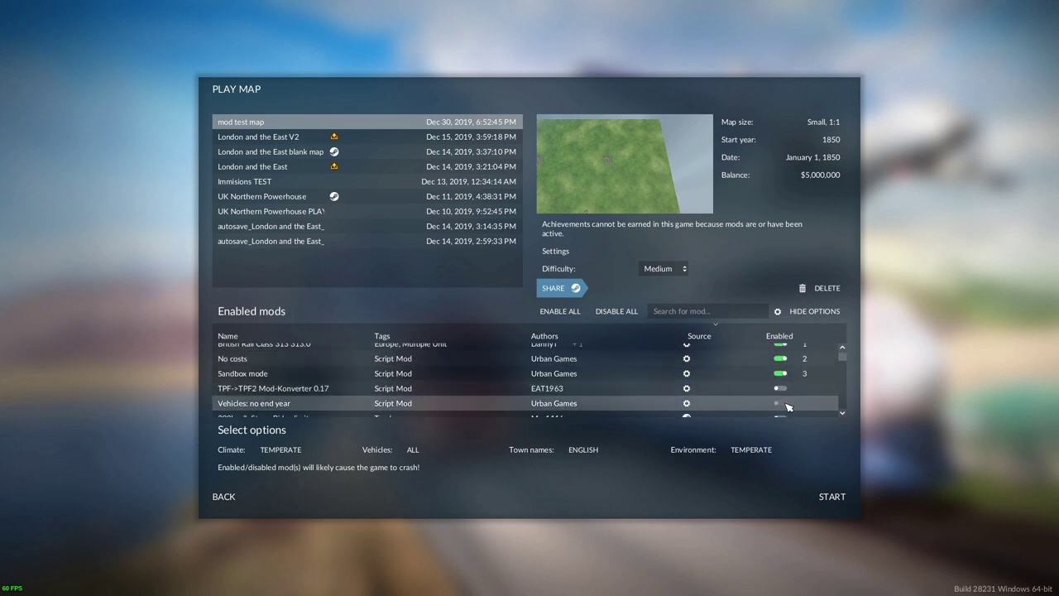
scroll(786, 405, "down", 1)
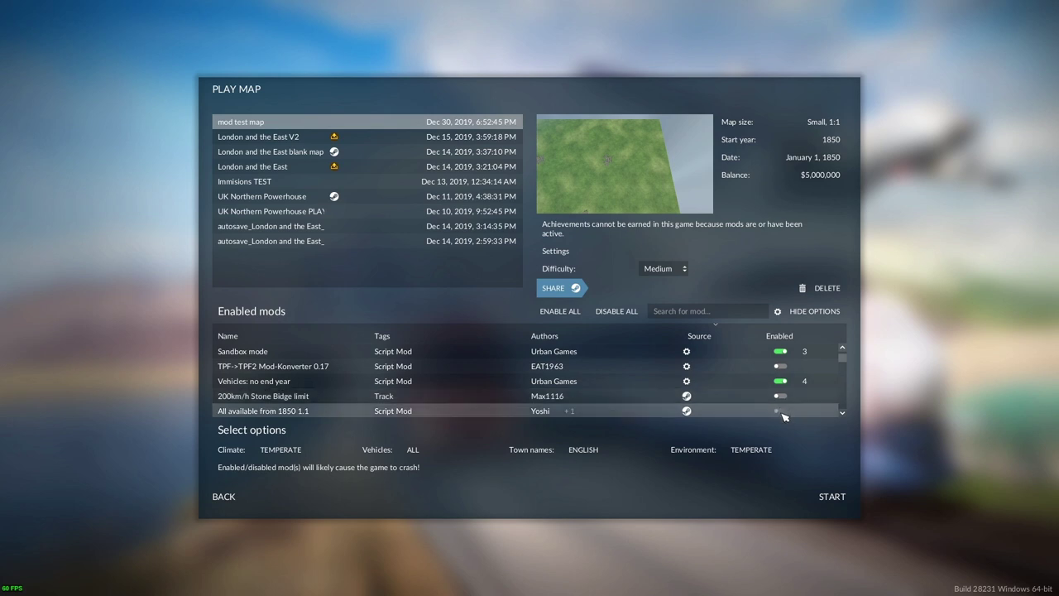
left_click(780, 412)
scroll(782, 377, "down", 1)
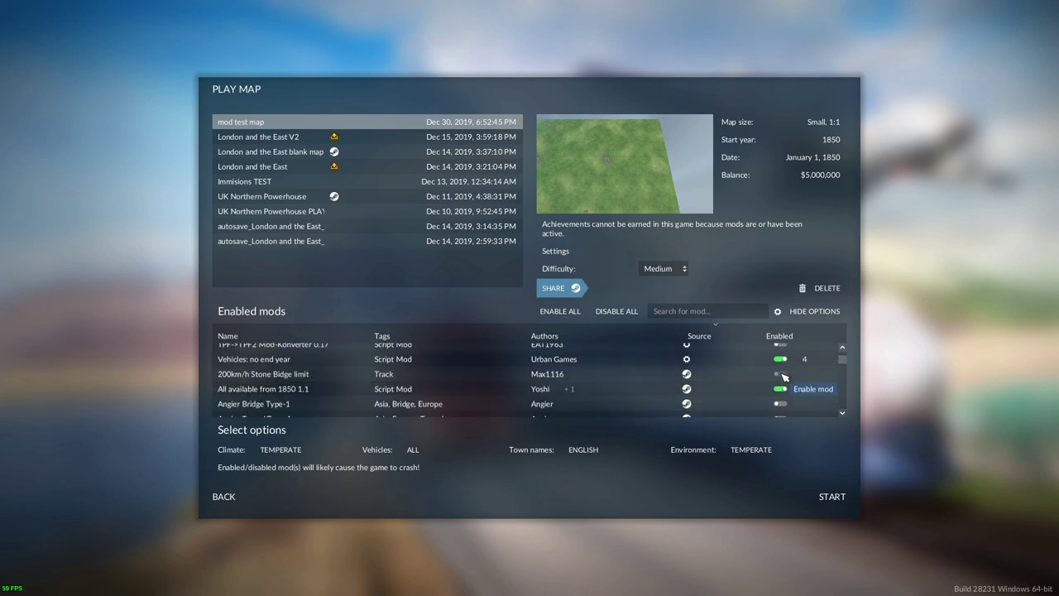
scroll(782, 377, "up", 3)
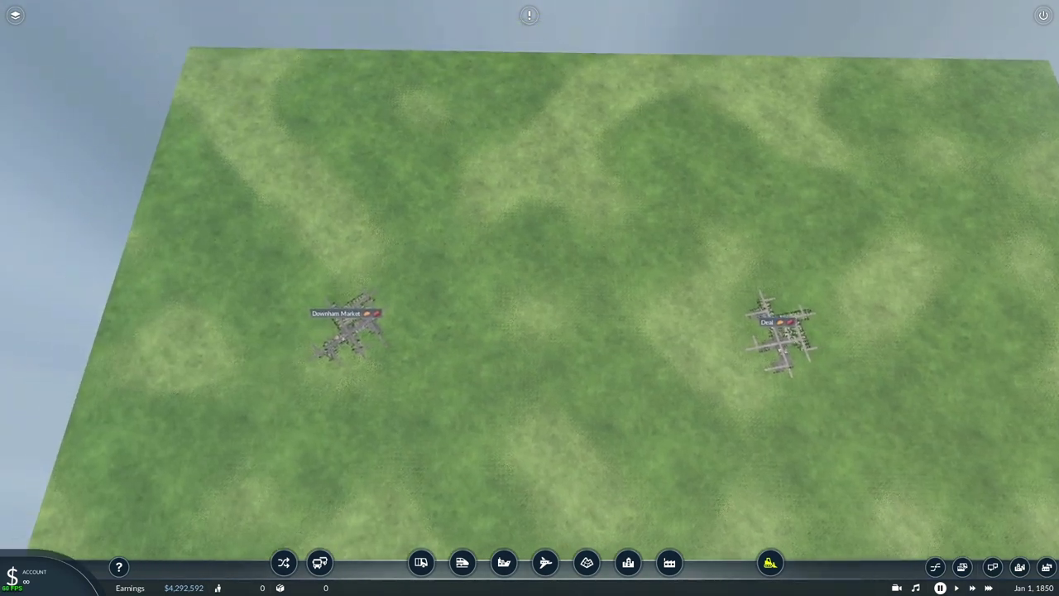
Step: Place a passenger terminal station at Downham Market, turned to lie nearly horizontal
left_click(461, 563)
left_click(377, 467)
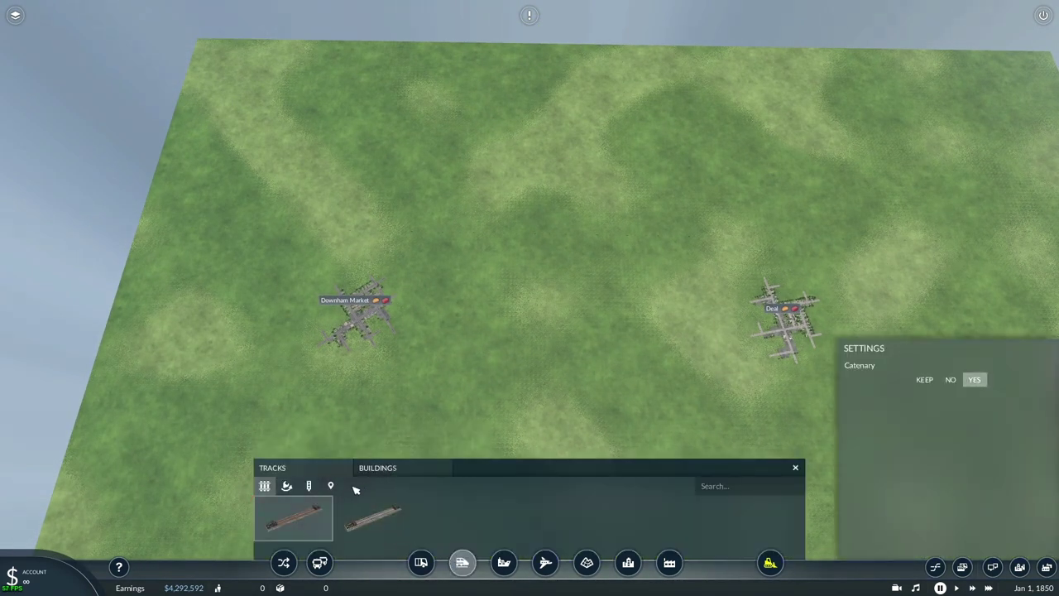
left_click(372, 517)
scroll(367, 306, "up", 5)
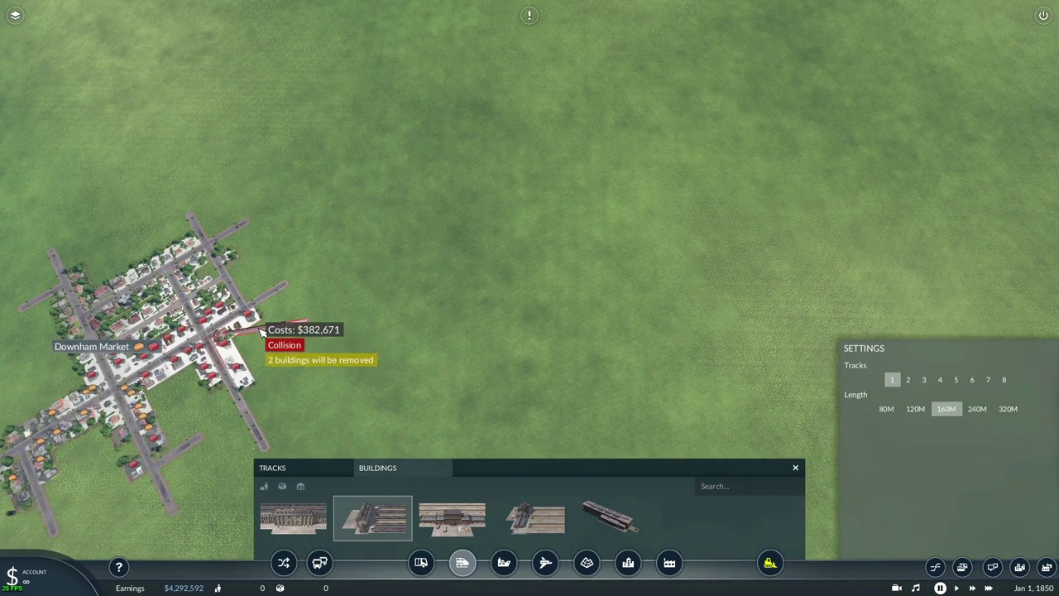
left_click_drag(242, 335, 513, 318)
key("d")
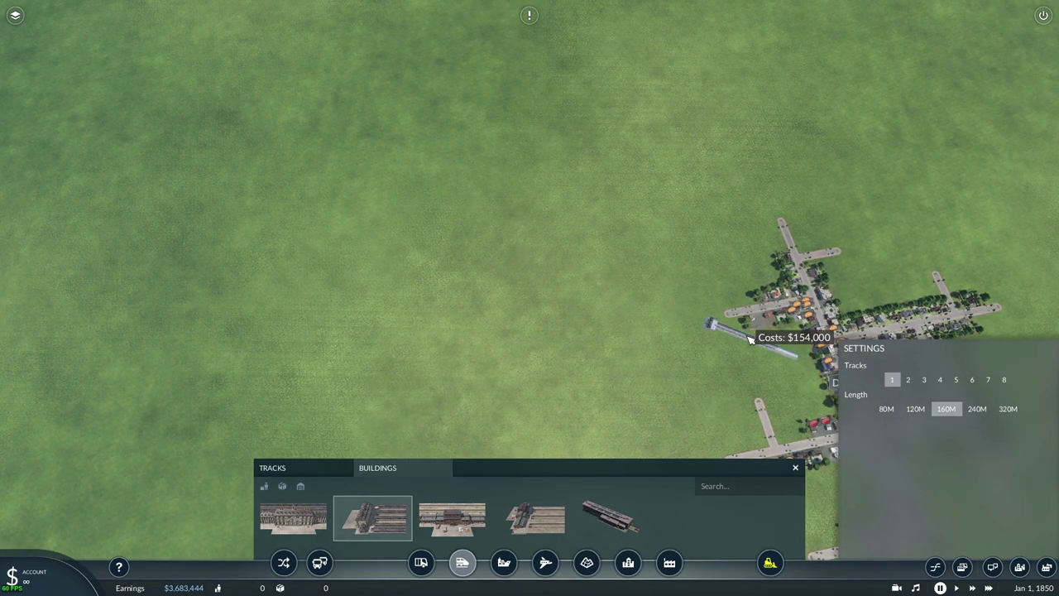
left_click_drag(751, 339, 784, 342)
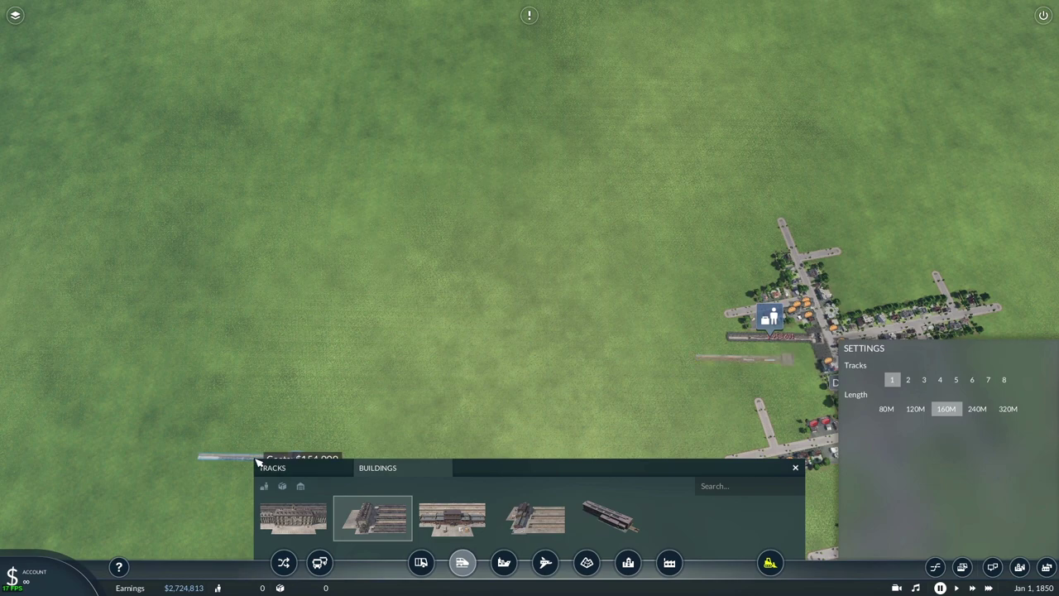
Step: Lay electrified track running west from the station, plus a parallel second track
left_click(288, 469)
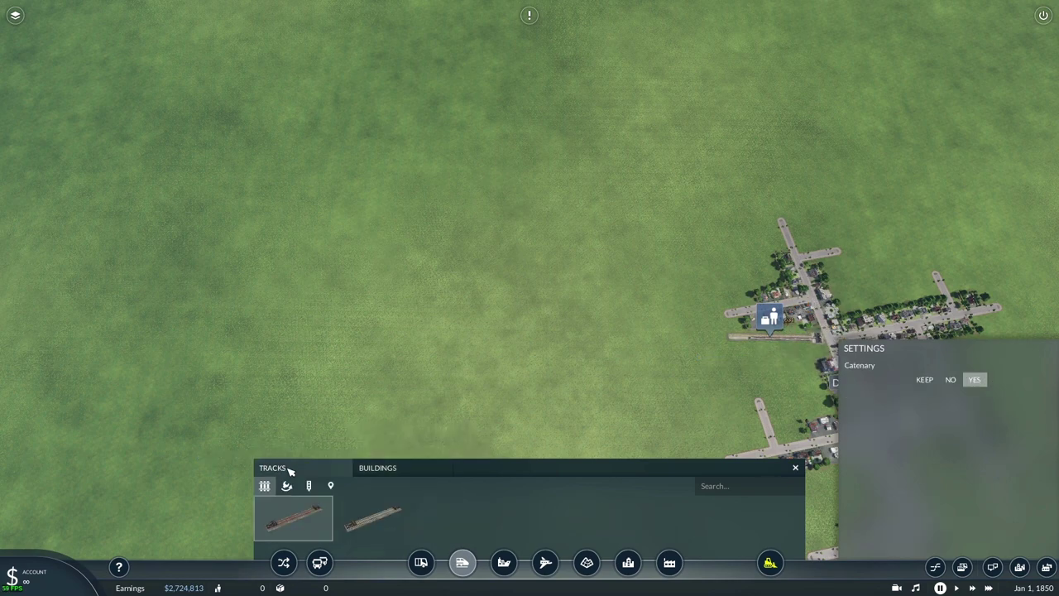
left_click_drag(733, 349, 217, 225)
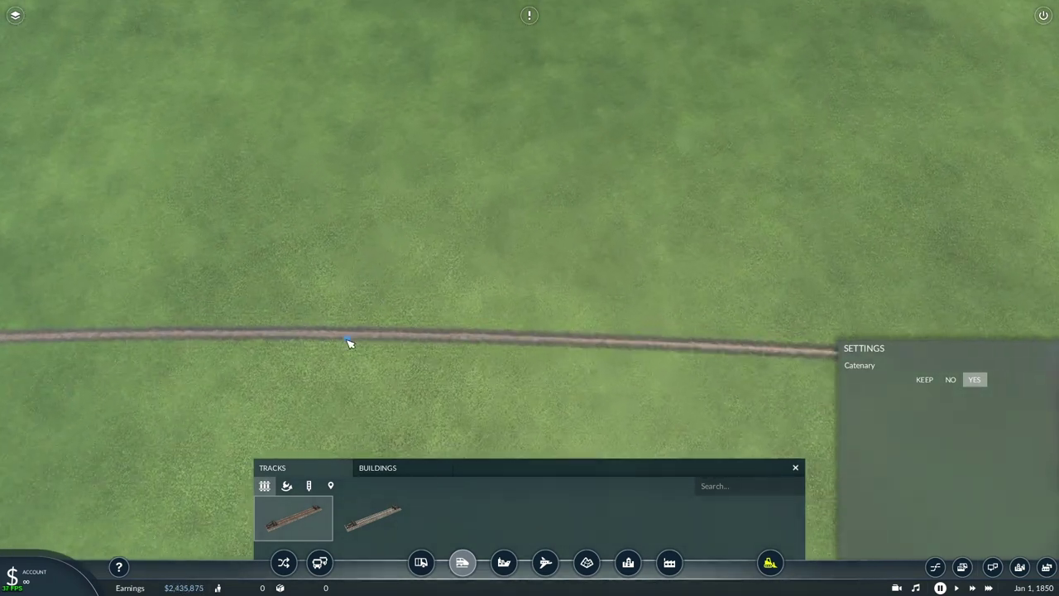
left_click_drag(66, 346, 763, 355)
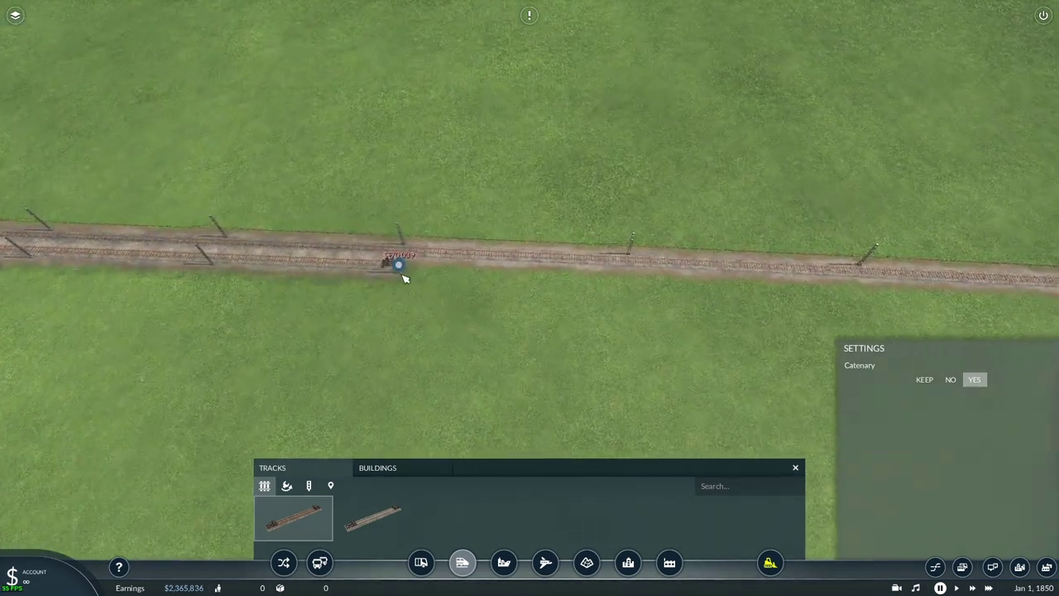
left_click_drag(567, 267, 405, 267)
left_click(383, 259)
scroll(190, 296, "down", 5)
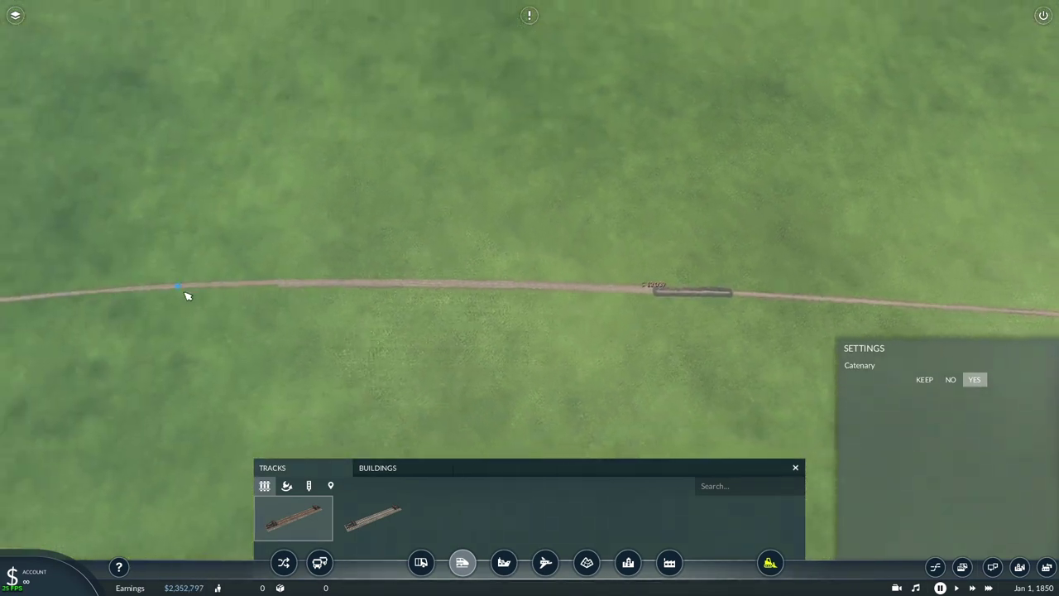
scroll(210, 289, "up", 8)
scroll(61, 326, "up", 2)
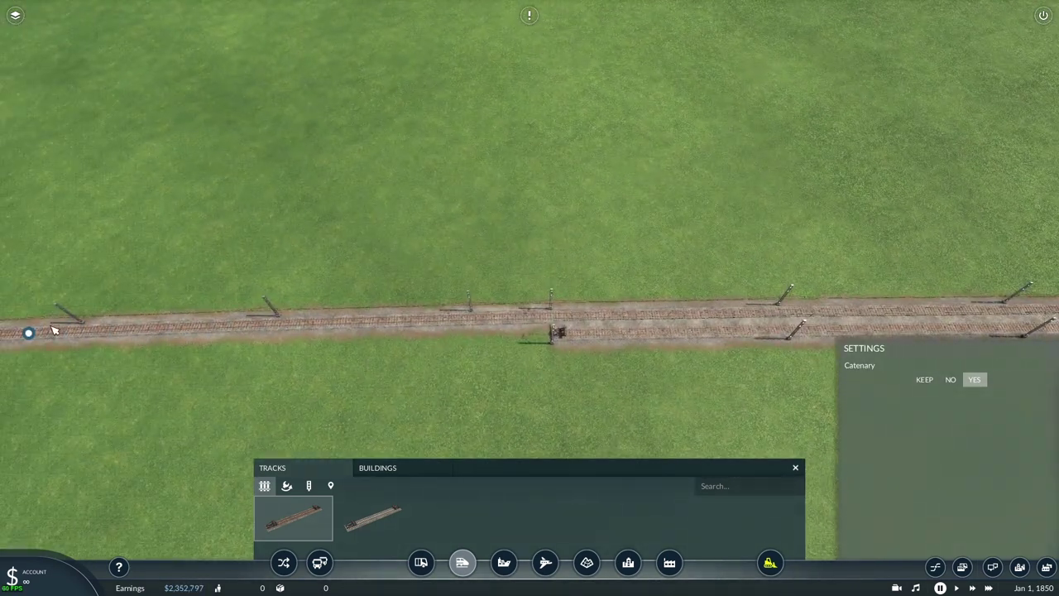
left_click_drag(601, 332, 552, 334)
left_click(567, 329)
Step: Place signals on both tracks of the new double line at $3,000 each
left_click(308, 485)
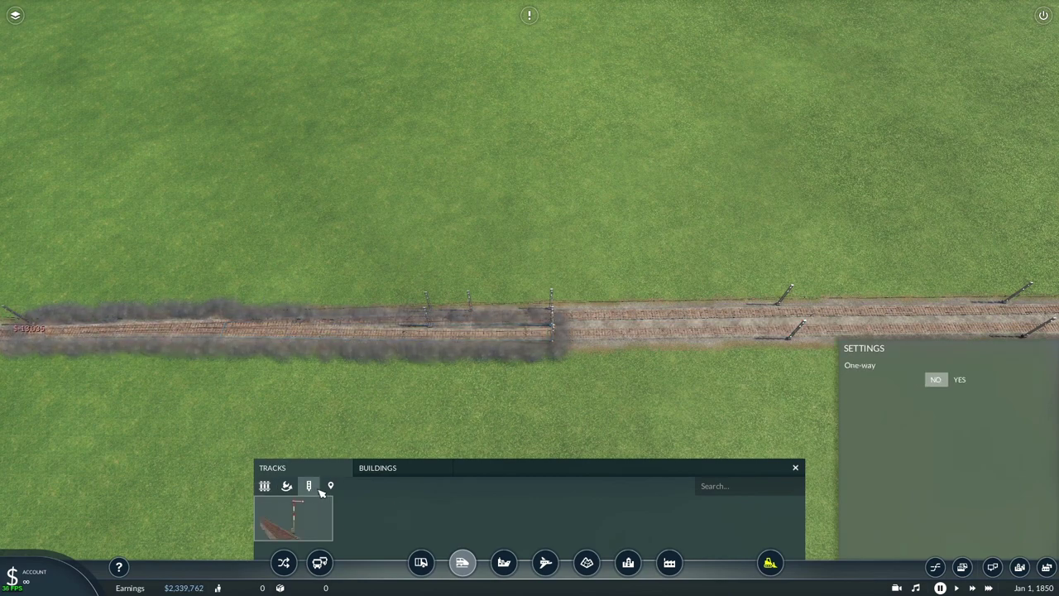
key("q")
left_click(496, 321)
scroll(436, 347, "down", 5)
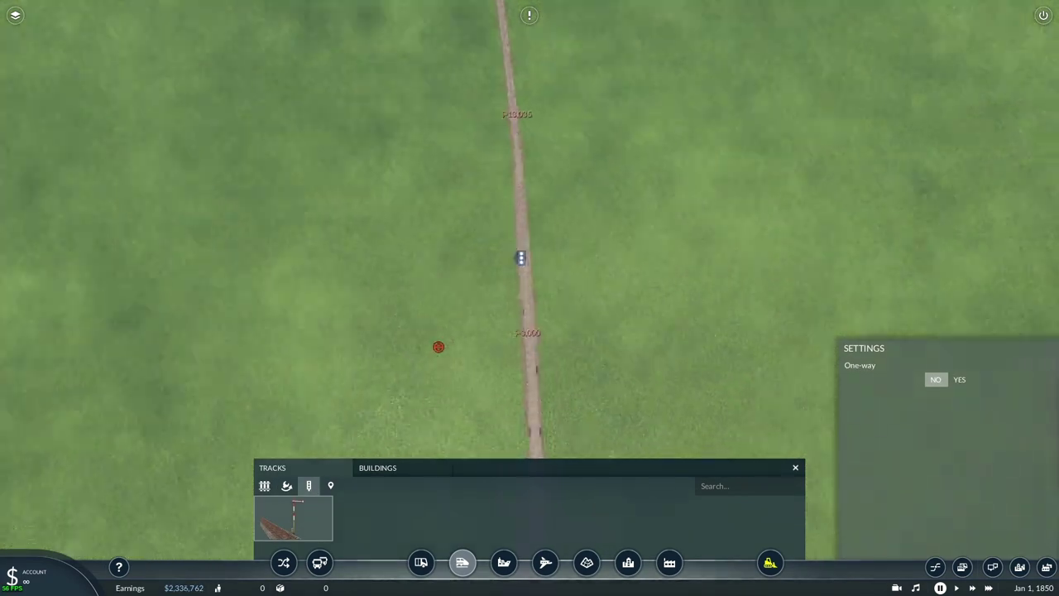
key("q")
scroll(749, 301, "up", 3)
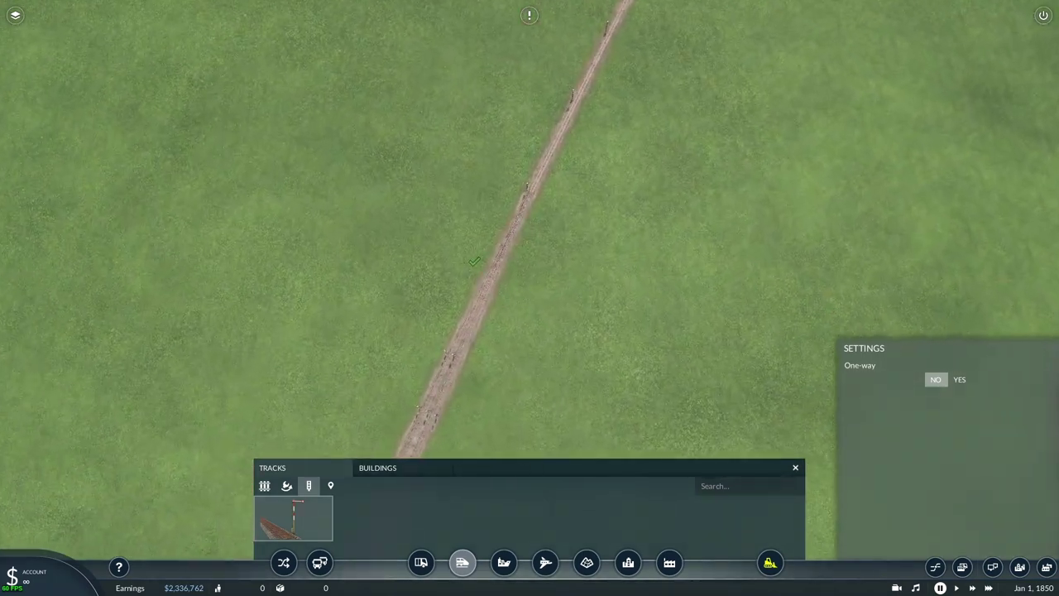
scroll(494, 269, "up", 5)
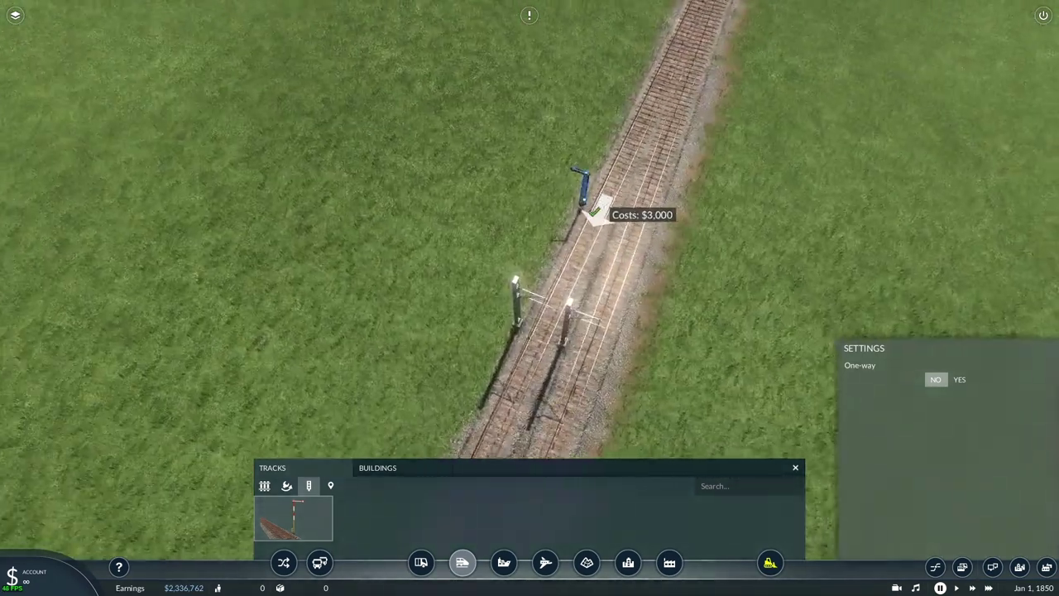
left_click(594, 217)
scroll(555, 208, "down", 5)
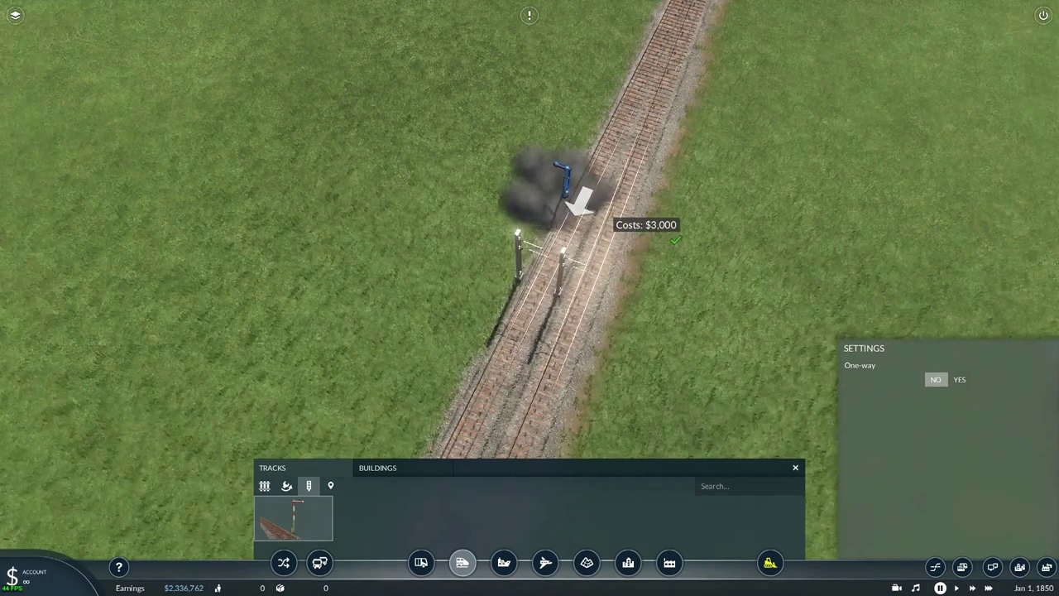
left_click(265, 486)
key("q")
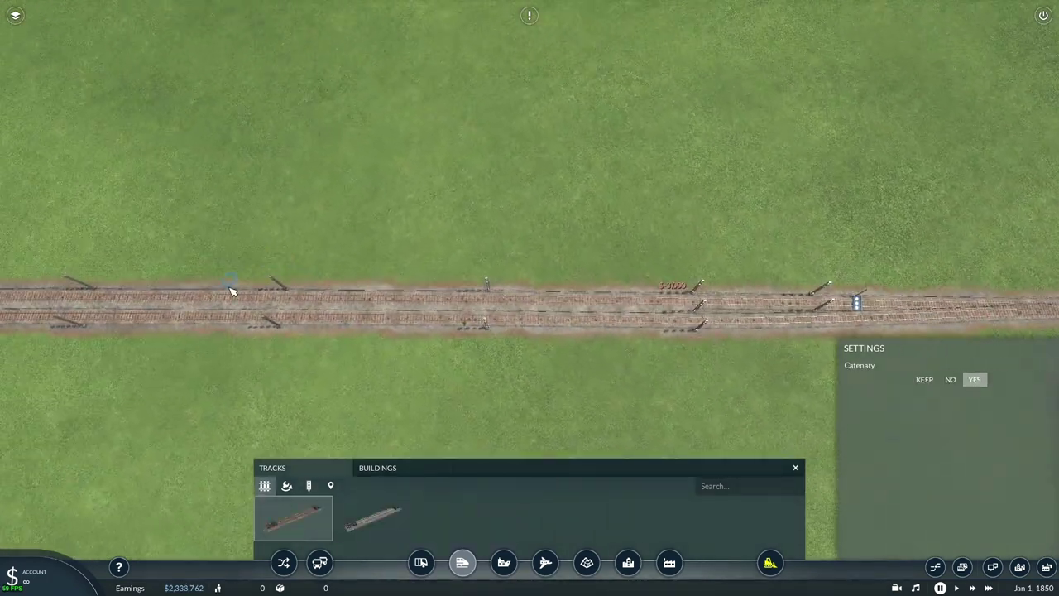
Step: Build a curved spur up-right off the main line and put a train depot at its end
left_click_drag(229, 298, 650, 155)
left_click(650, 155)
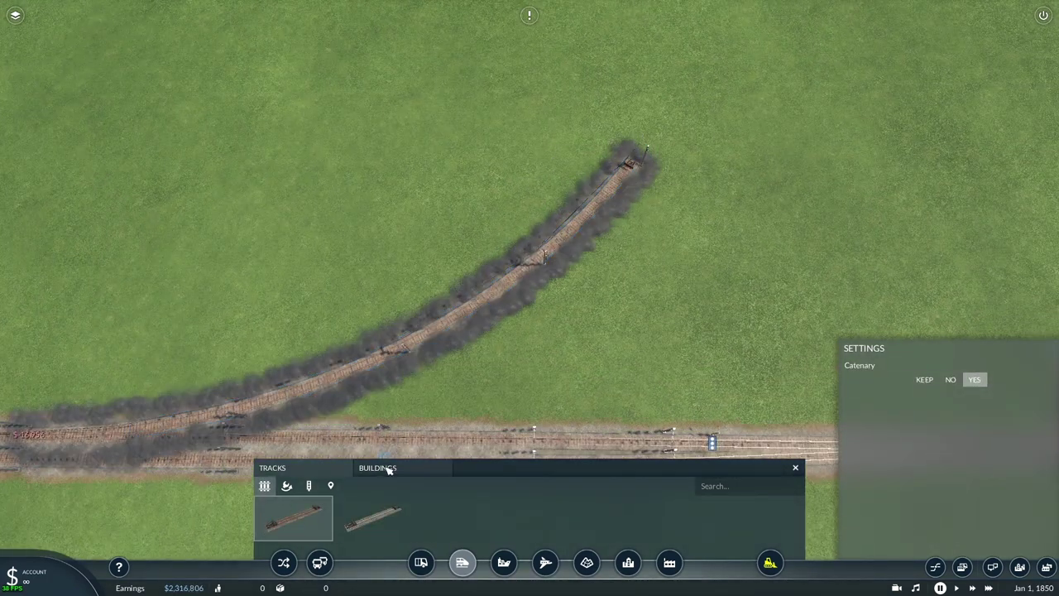
left_click(377, 468)
left_click(611, 517)
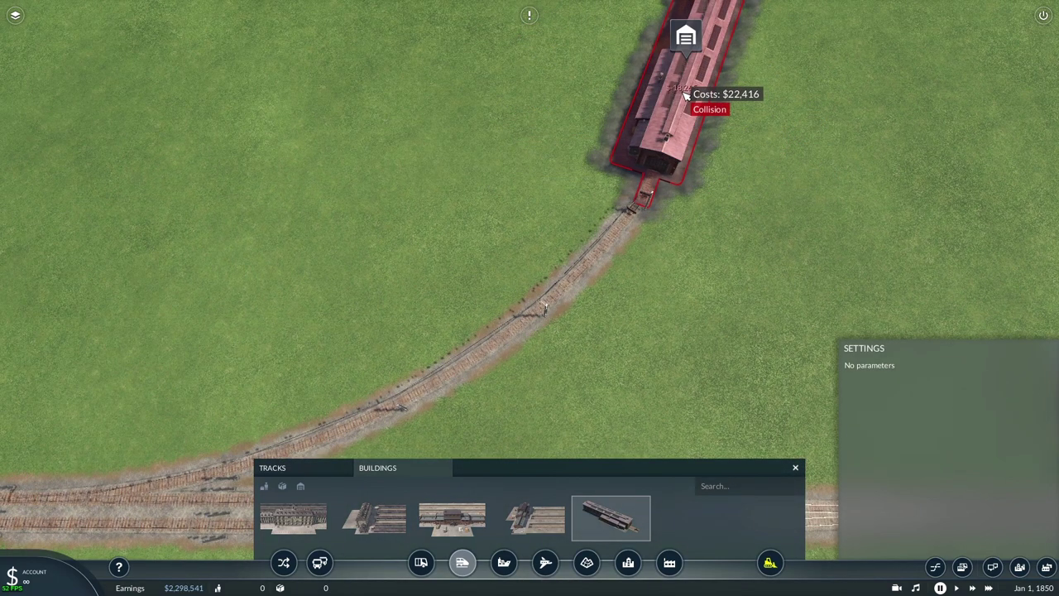
key("b")
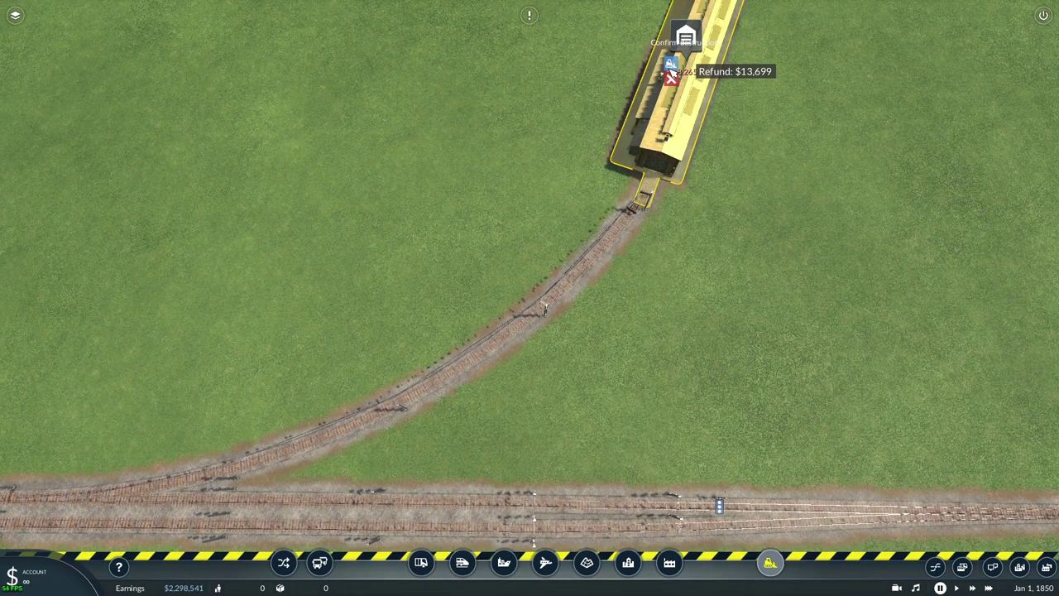
left_click(632, 153)
key("b")
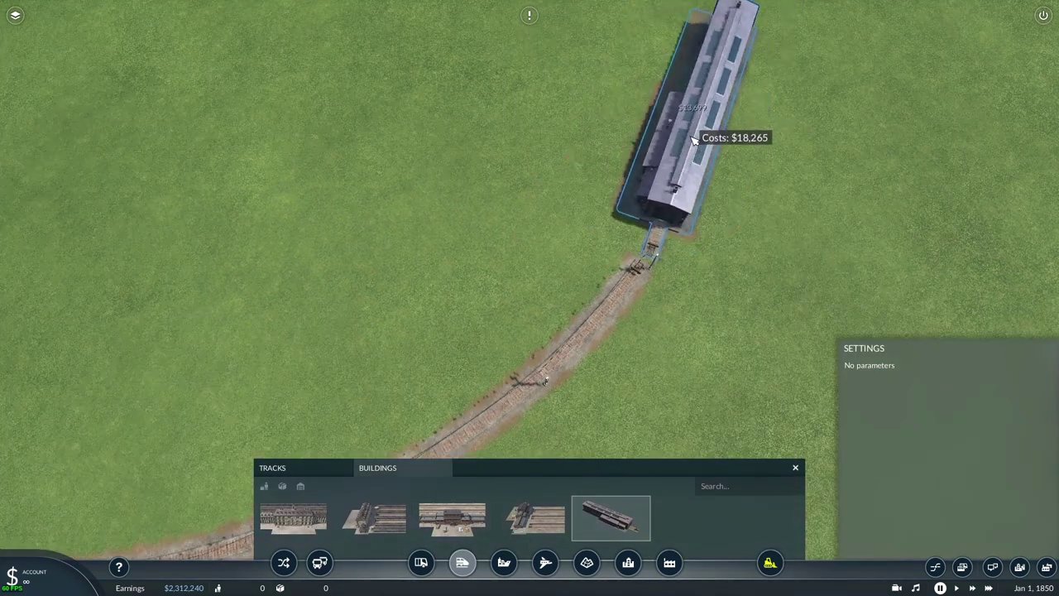
left_click(570, 188)
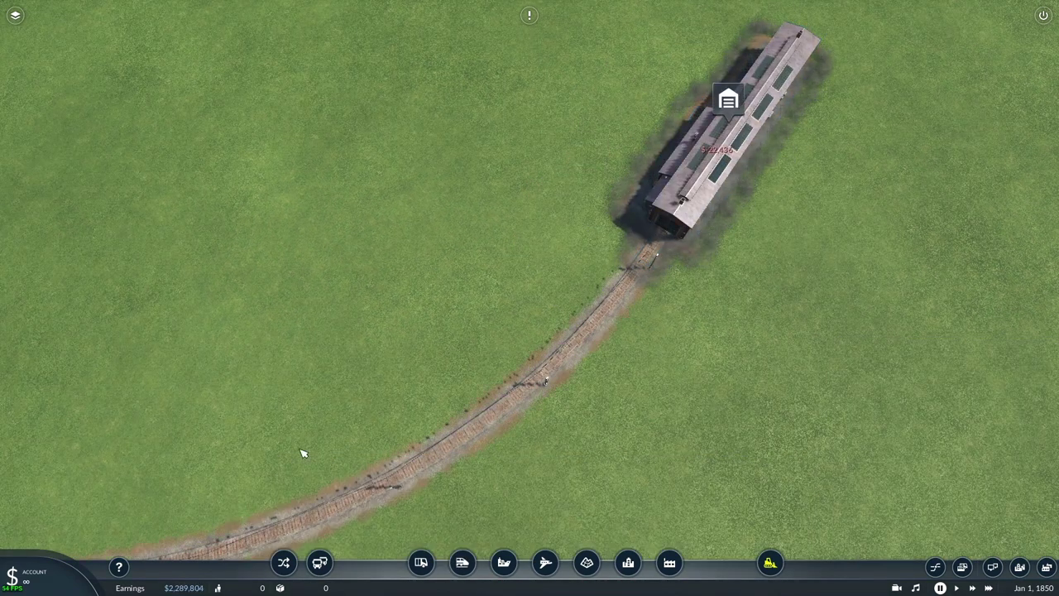
left_click(282, 562)
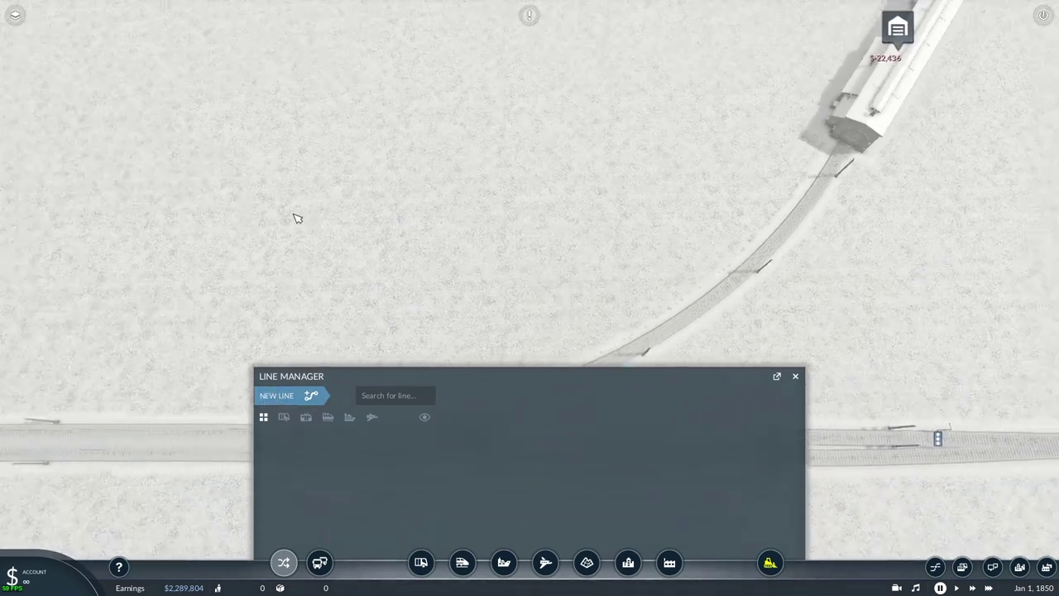
Step: Create Line 1 with stops at Downham Market and Deal
scroll(186, 311, "down", 5)
left_click(361, 306)
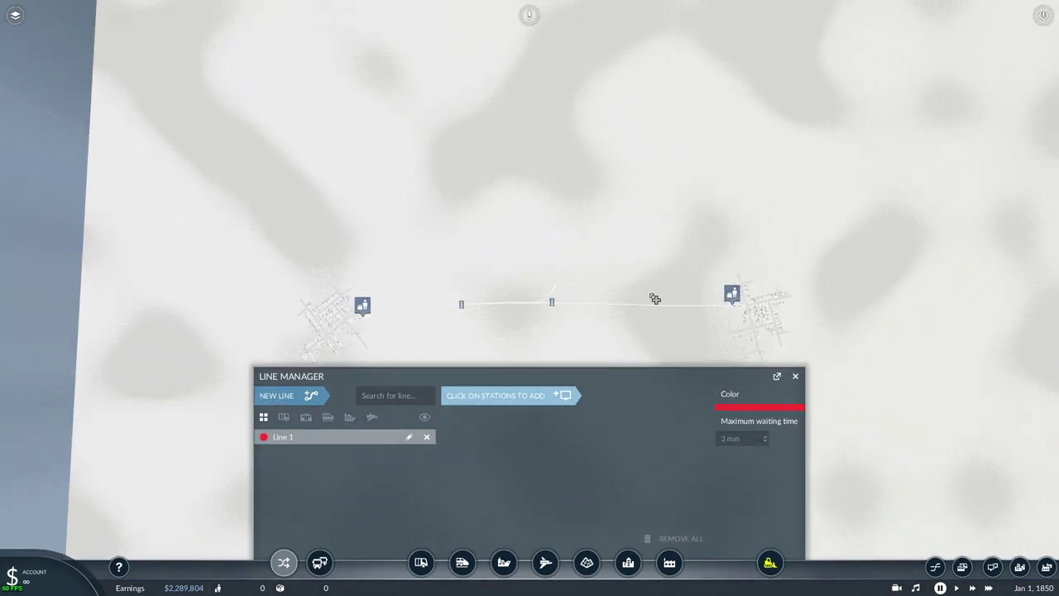
left_click(733, 293)
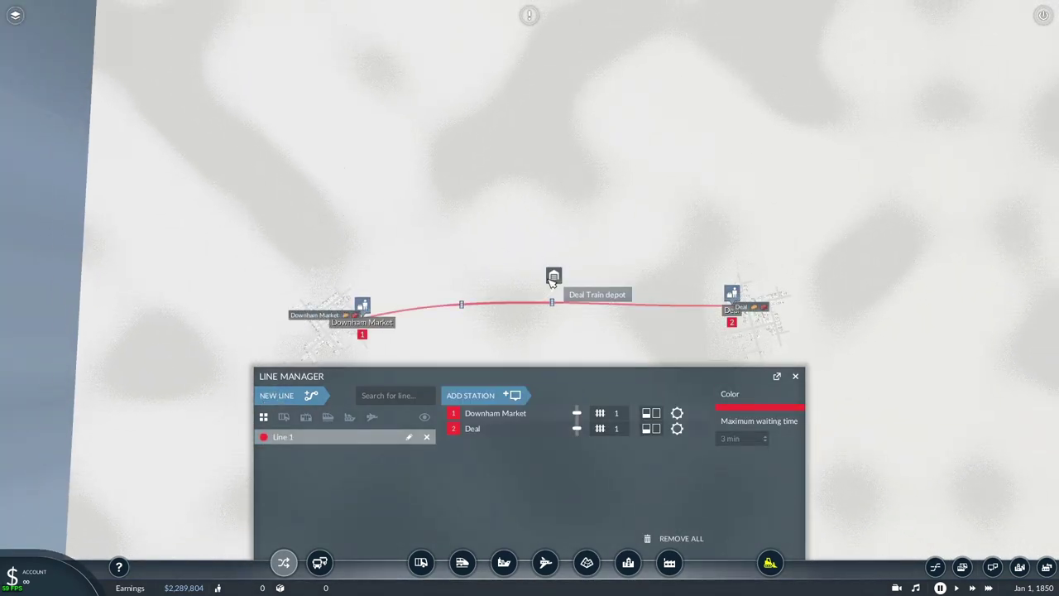
Step: Buy an electric British Rail Class 313 train from the Deal Train depot
left_click(553, 277)
left_click(327, 394)
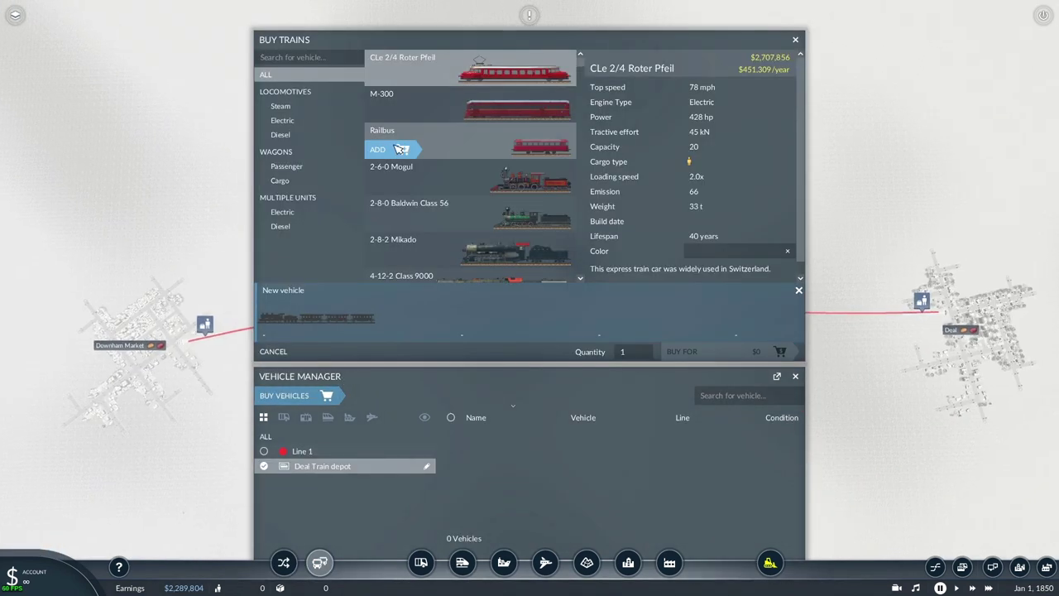
left_click(282, 212)
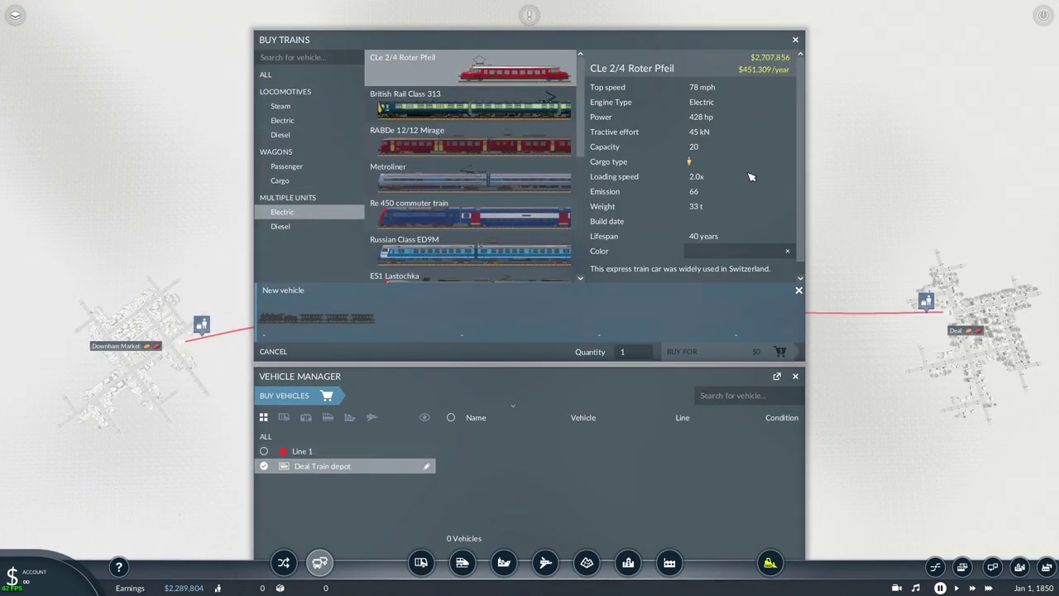
left_click(458, 97)
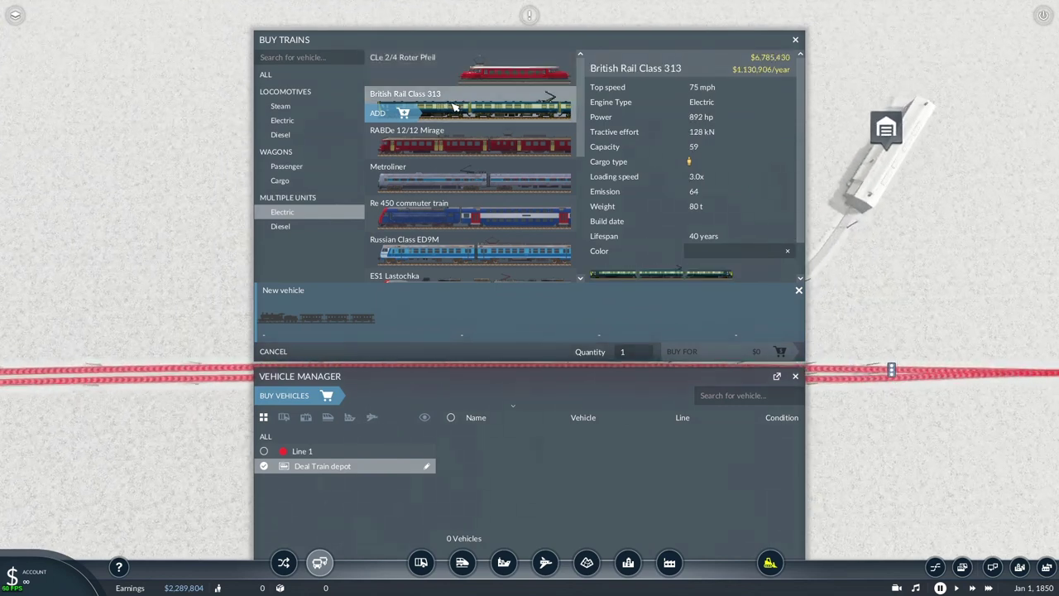
left_click(380, 115)
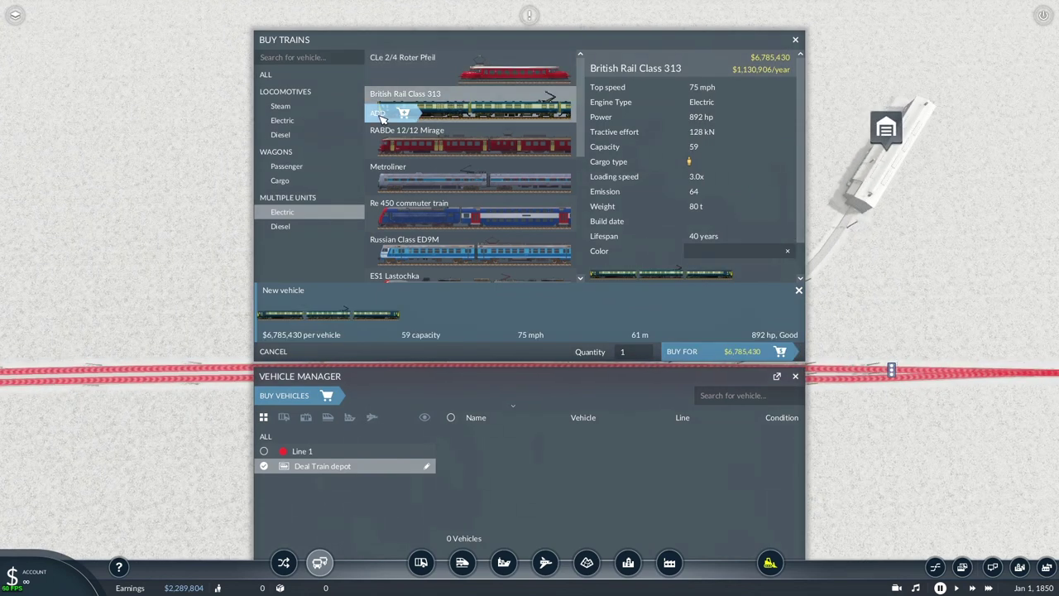
left_click(671, 354)
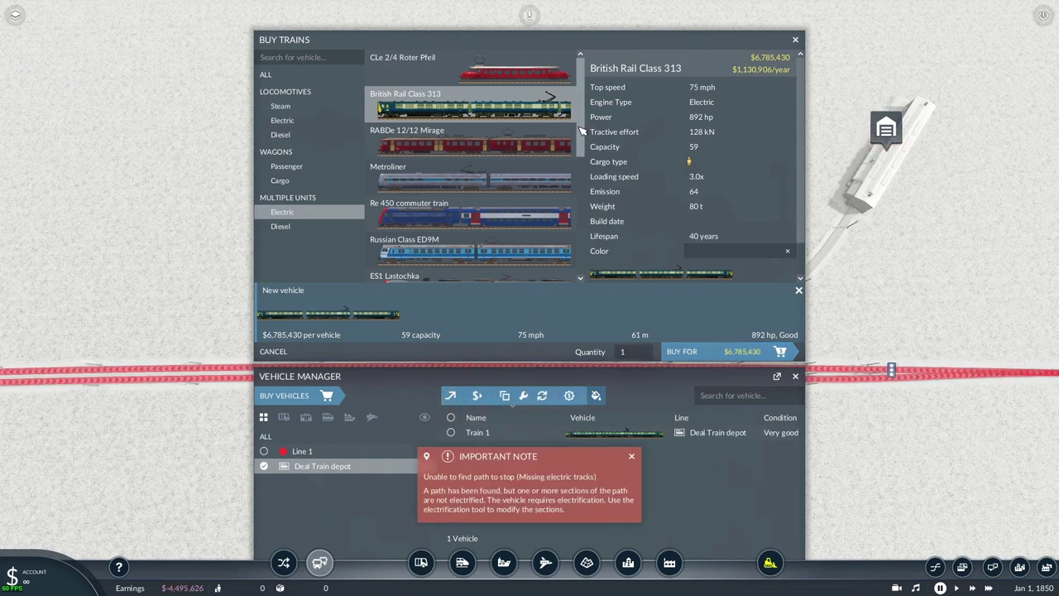
left_click(795, 38)
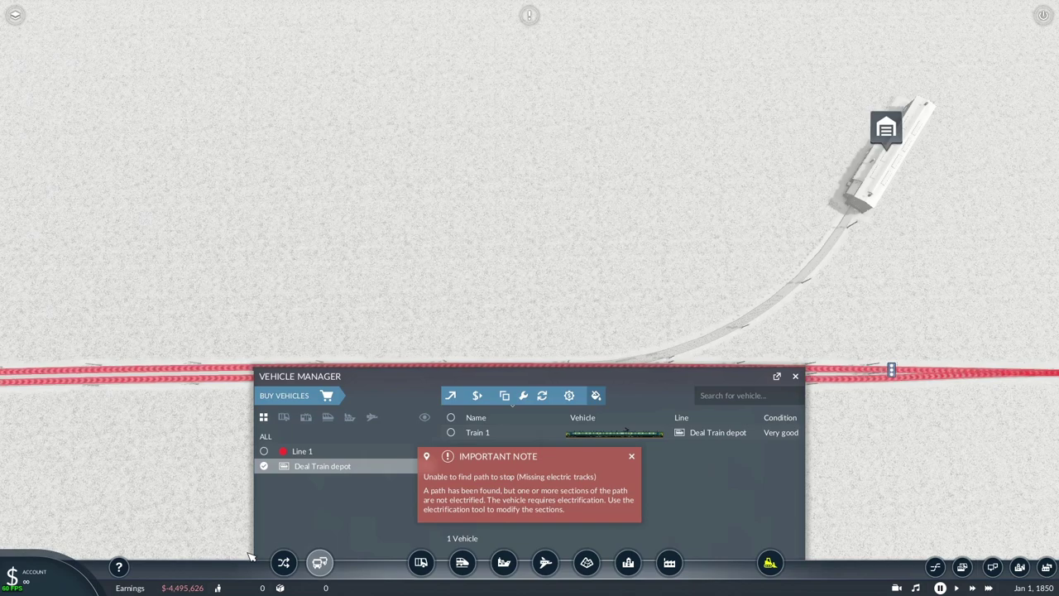
Step: Electrify the existing track with the track upgrade tool for $56,000
left_click(461, 562)
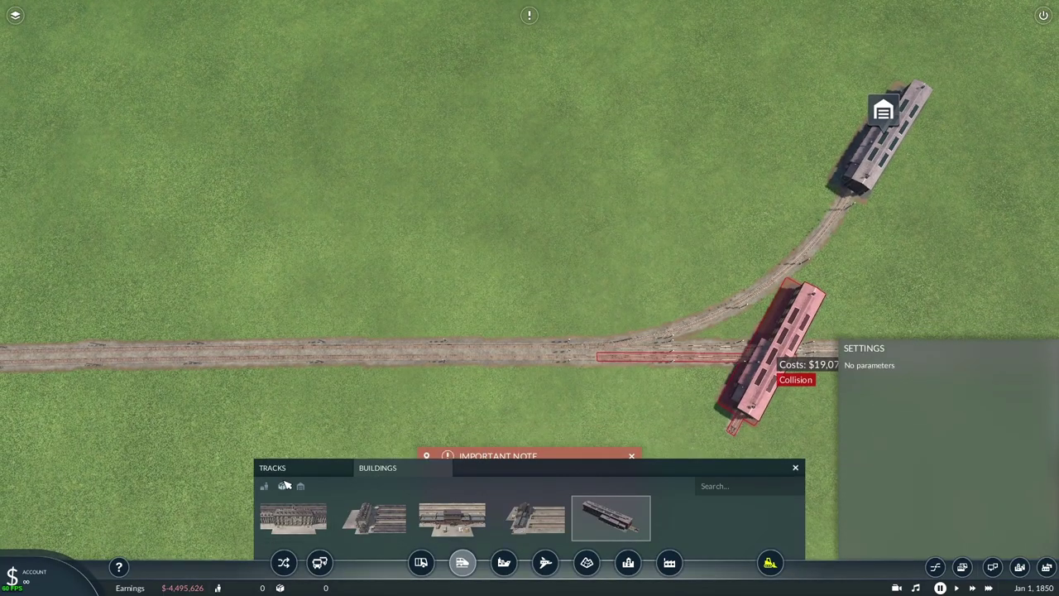
left_click(272, 467)
left_click(286, 486)
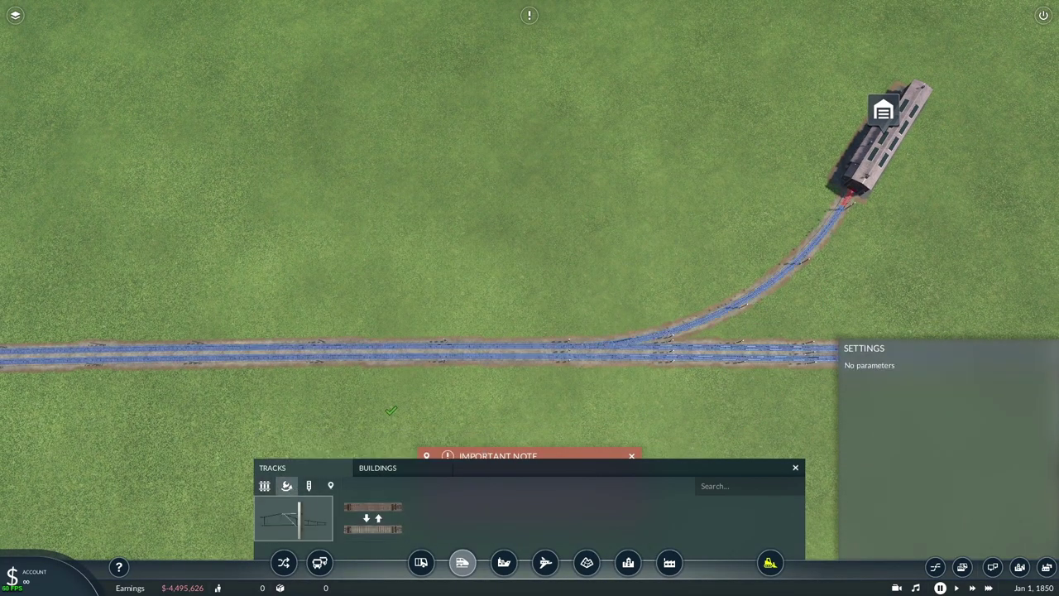
scroll(392, 356, "down", 5)
scroll(380, 249, "up", 5)
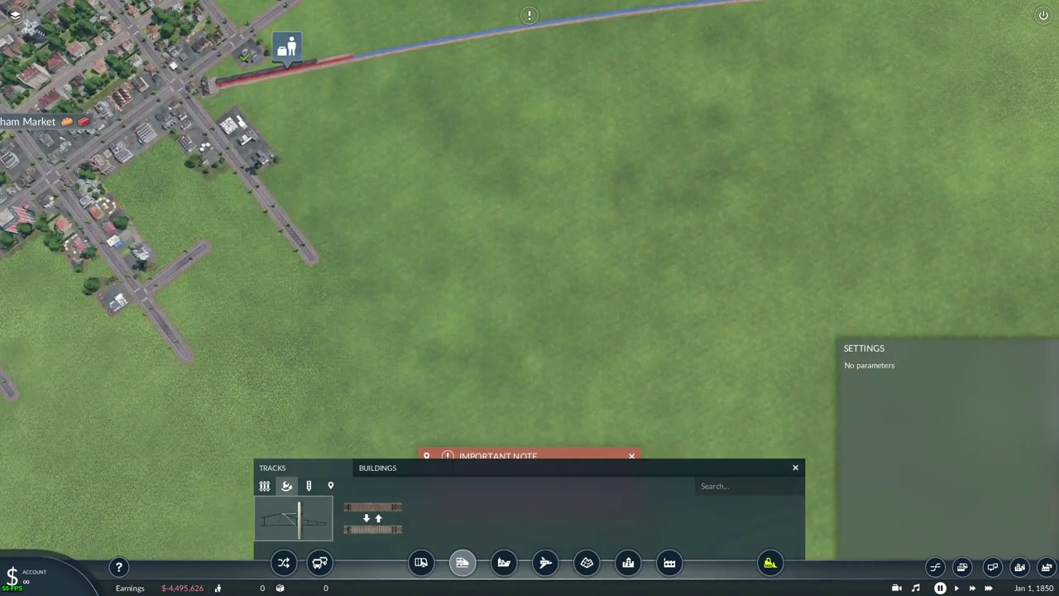
scroll(529, 248, "down", 8)
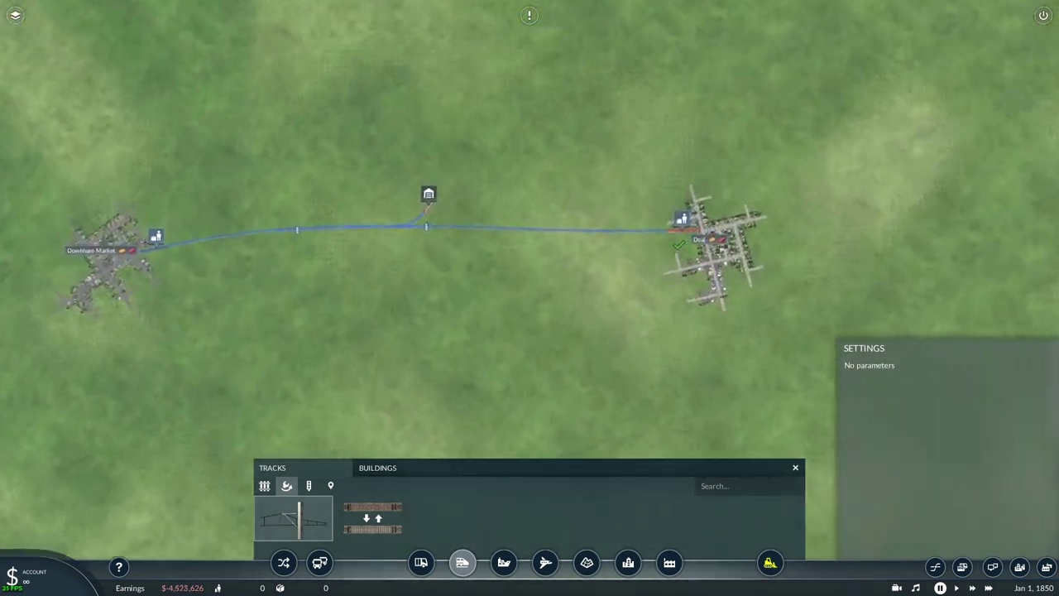
scroll(677, 245, "up", 2)
key("a")
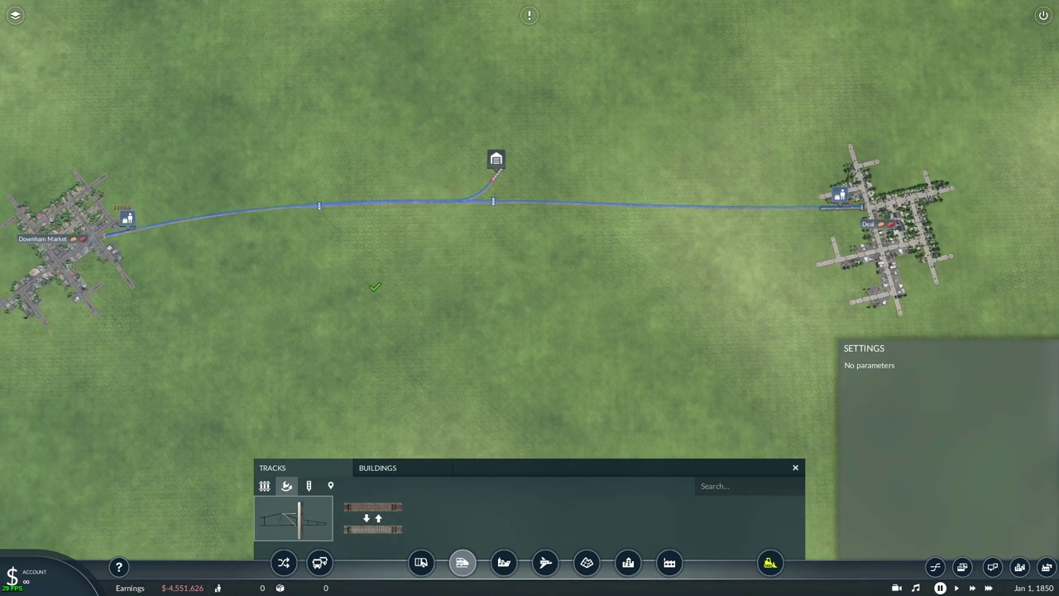
key("Escape")
Step: Open the Deal Train depot's vehicle list showing Train 1
scroll(447, 464, "up", 5)
left_click(420, 563)
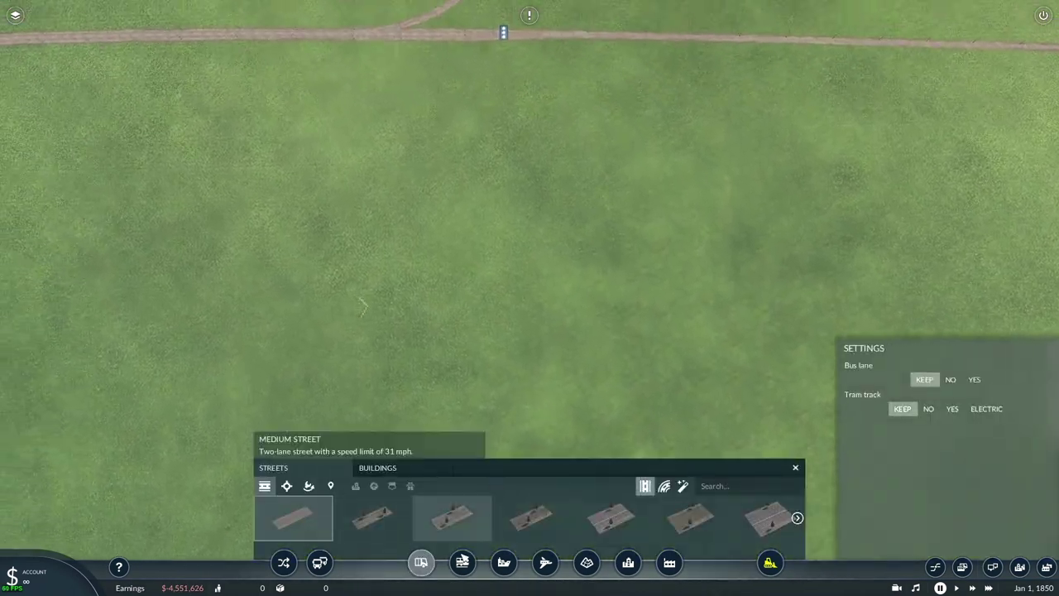
left_click(461, 563)
key("w")
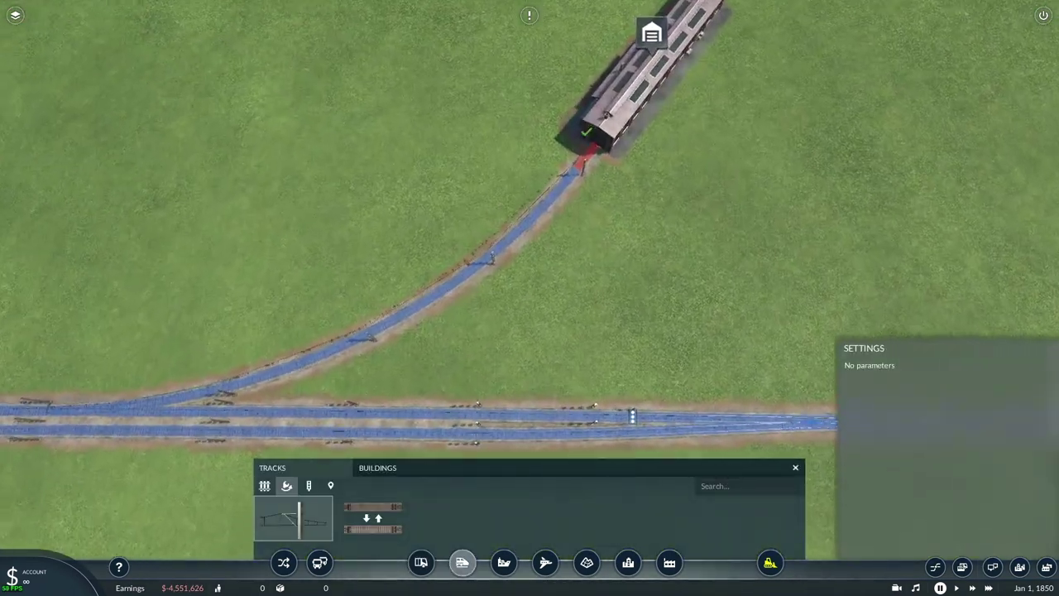
key("Escape")
scroll(465, 163, "down", 2)
left_click(593, 149)
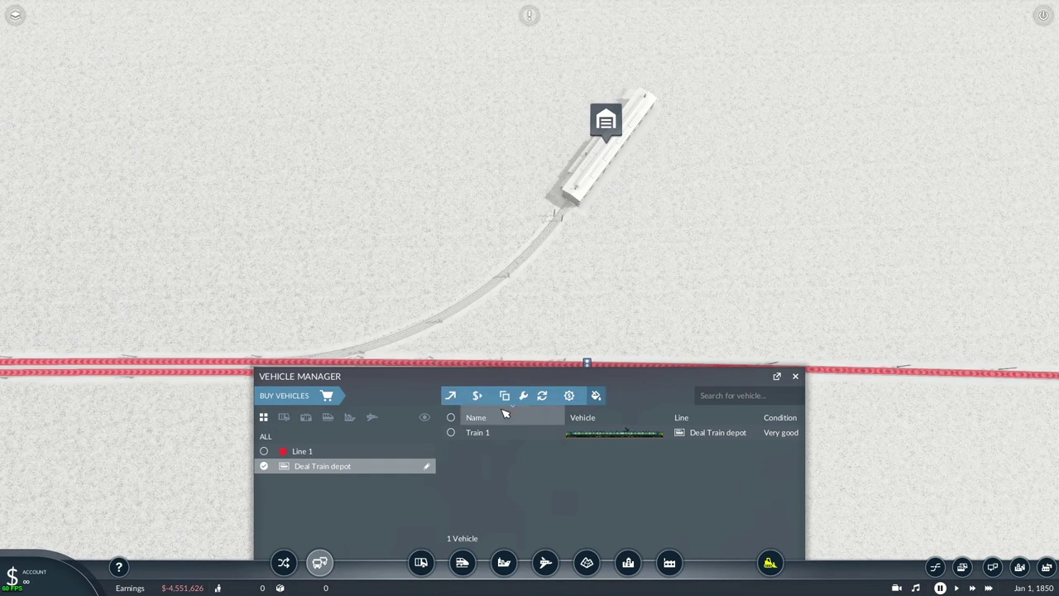
Step: Buy a yellow British Rail Class 313 for $6,785,430 from the Deal Train depot
left_click(284, 394)
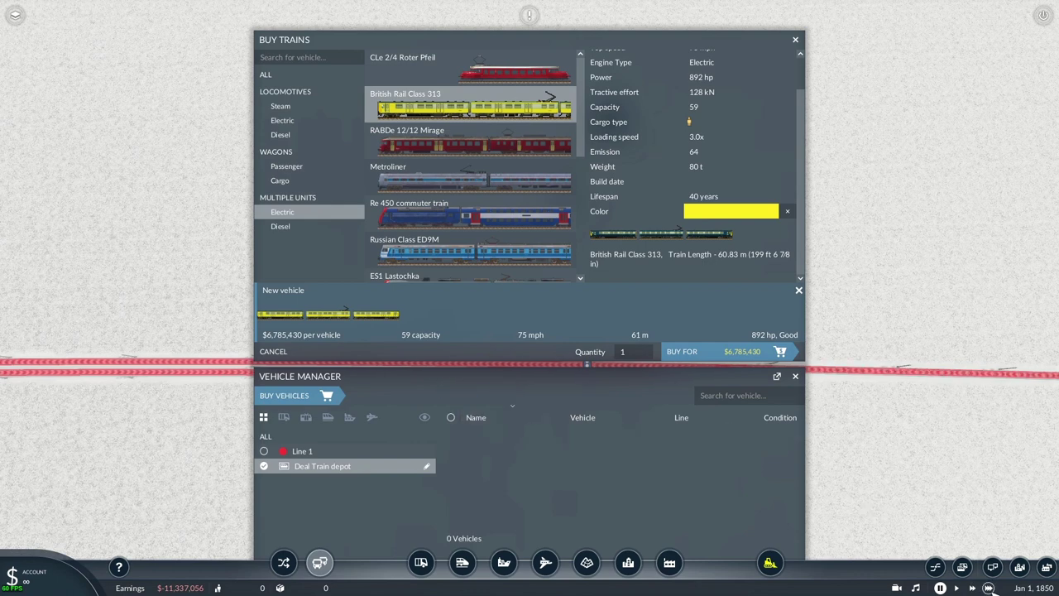
left_click(795, 39)
Step: Follow Train 1 with the camera on Line 1, with the game back at normal speed
left_click(795, 376)
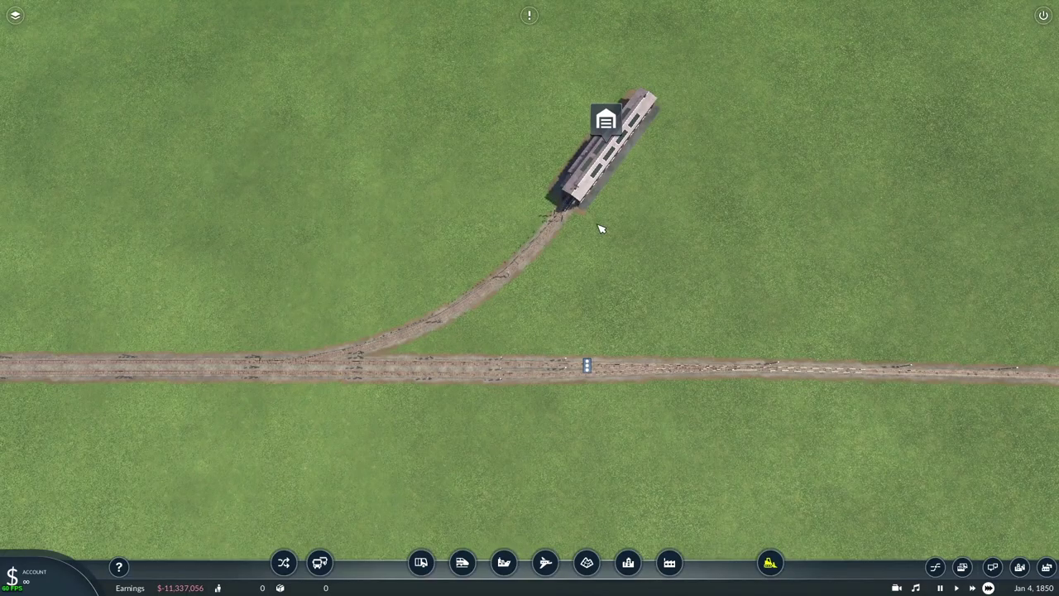
scroll(600, 229, "up", 5)
left_click(620, 76)
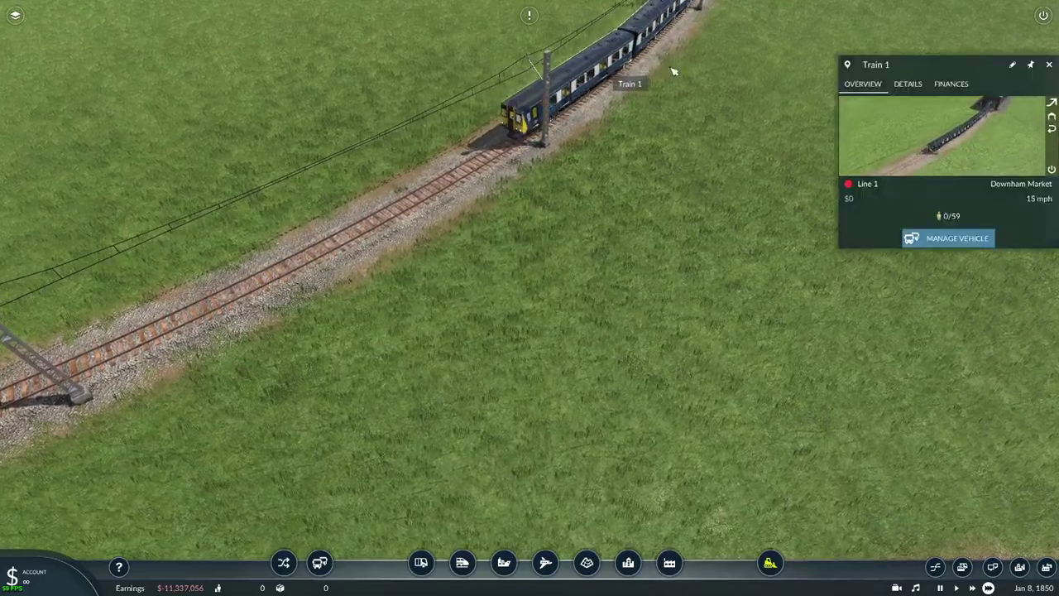
left_click(847, 65)
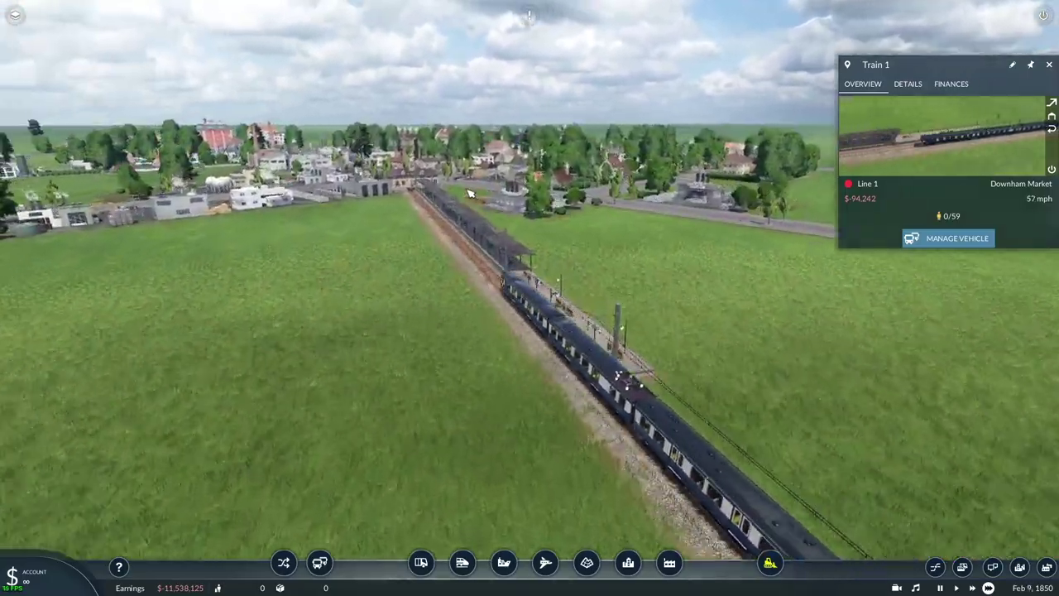
left_click(958, 587)
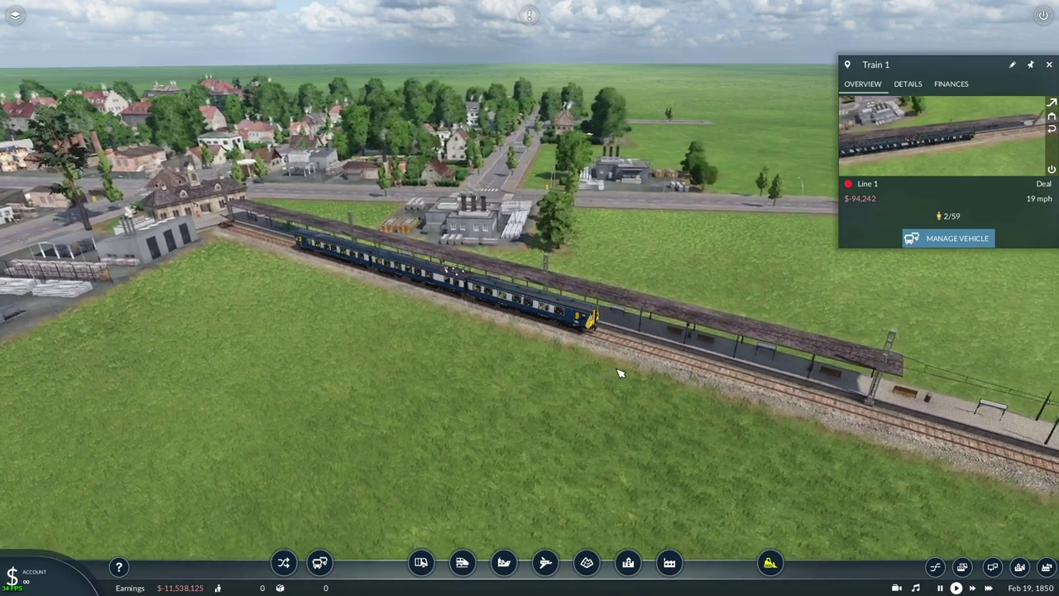
scroll(618, 373, "down", 10)
Step: Move the view to the depot and have the camera follow Train 2
key("Escape")
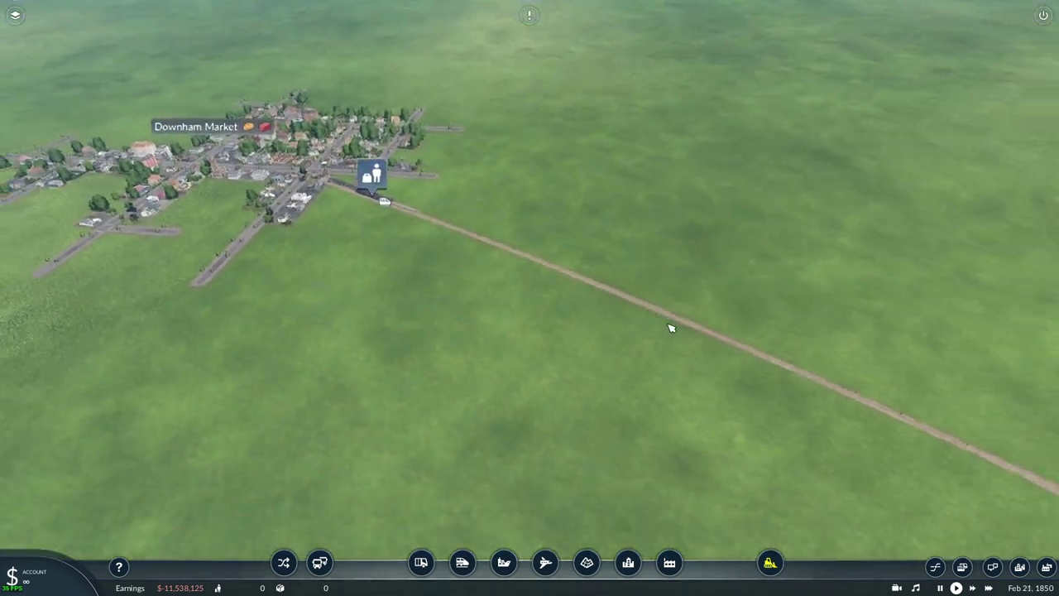
left_click_drag(670, 328, 727, 335)
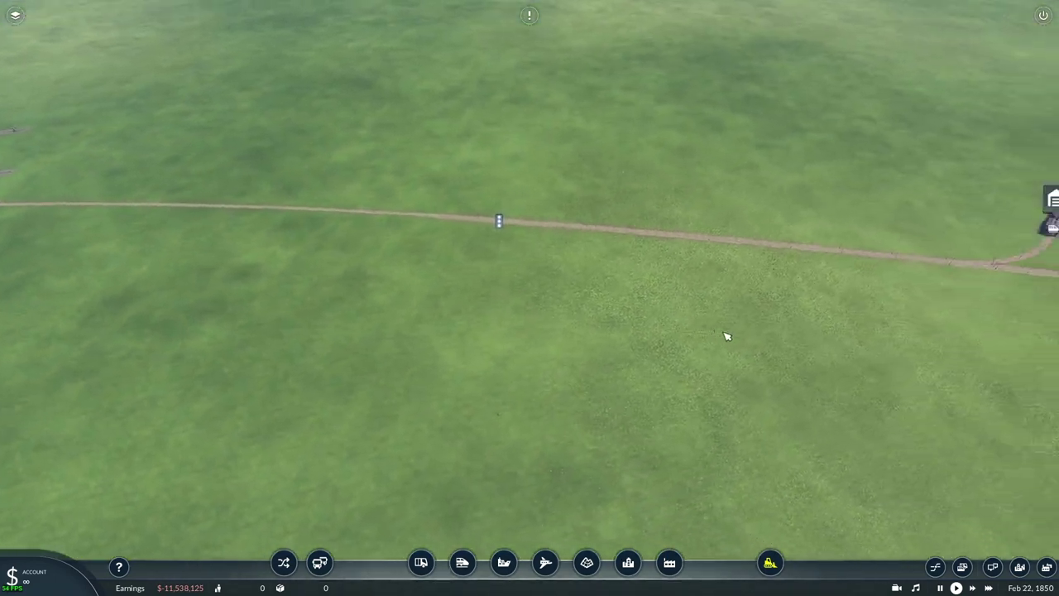
scroll(814, 340, "up", 5)
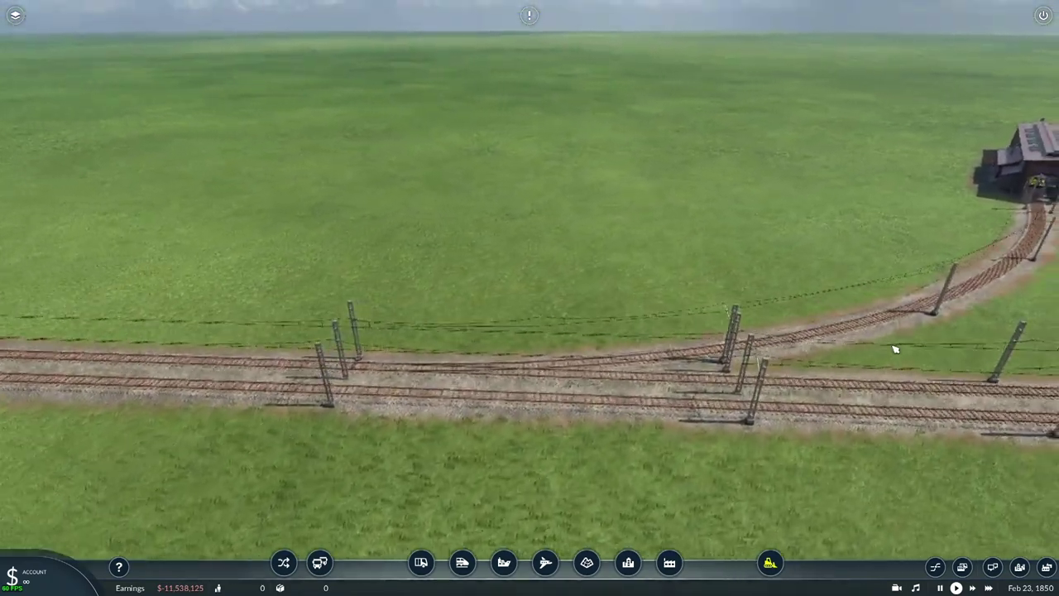
key("w")
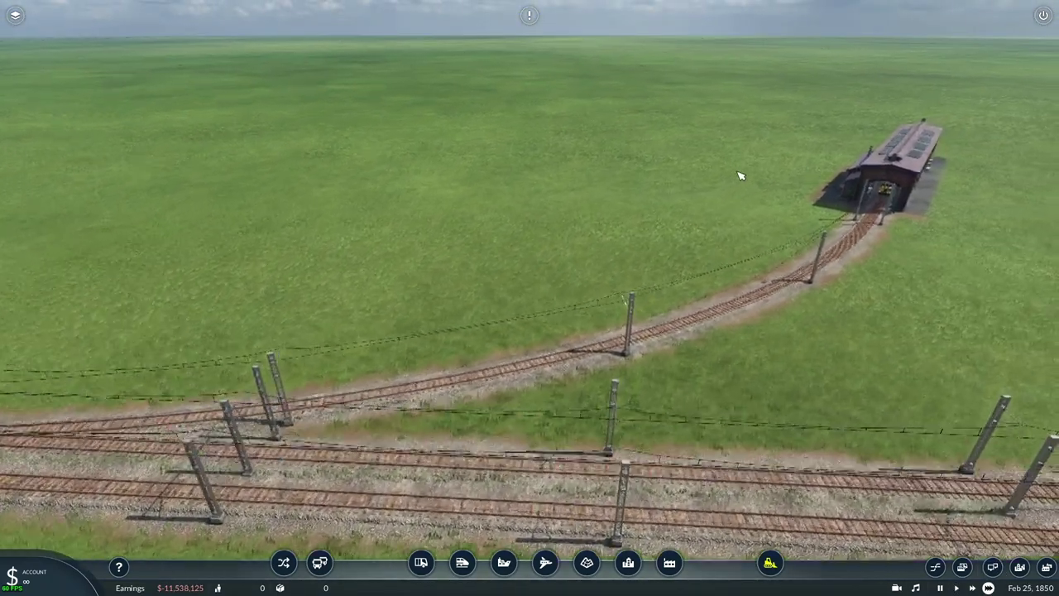
scroll(741, 175, "down", 10)
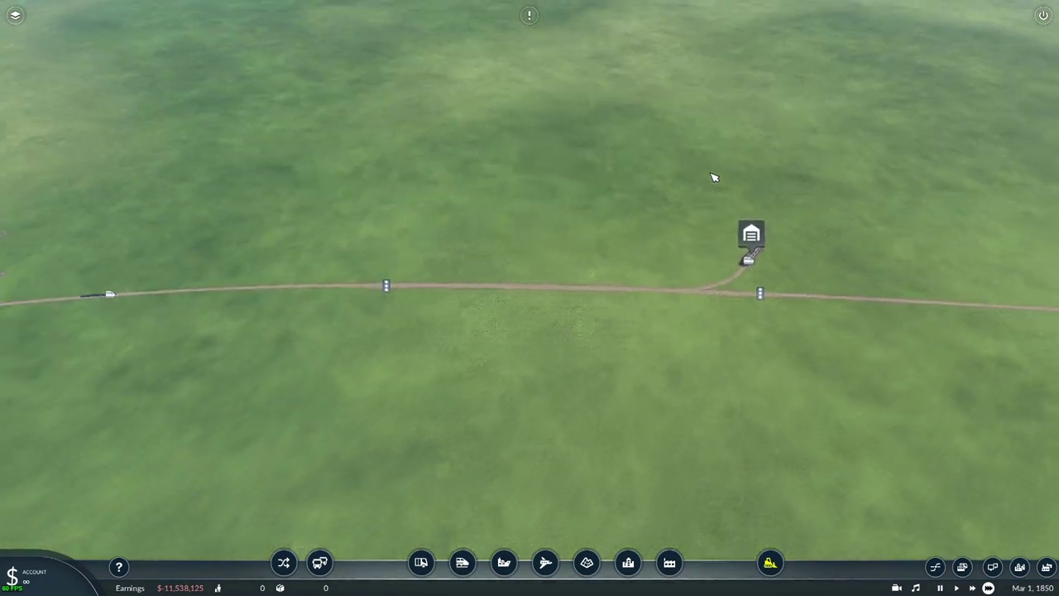
scroll(664, 201, "up", 6)
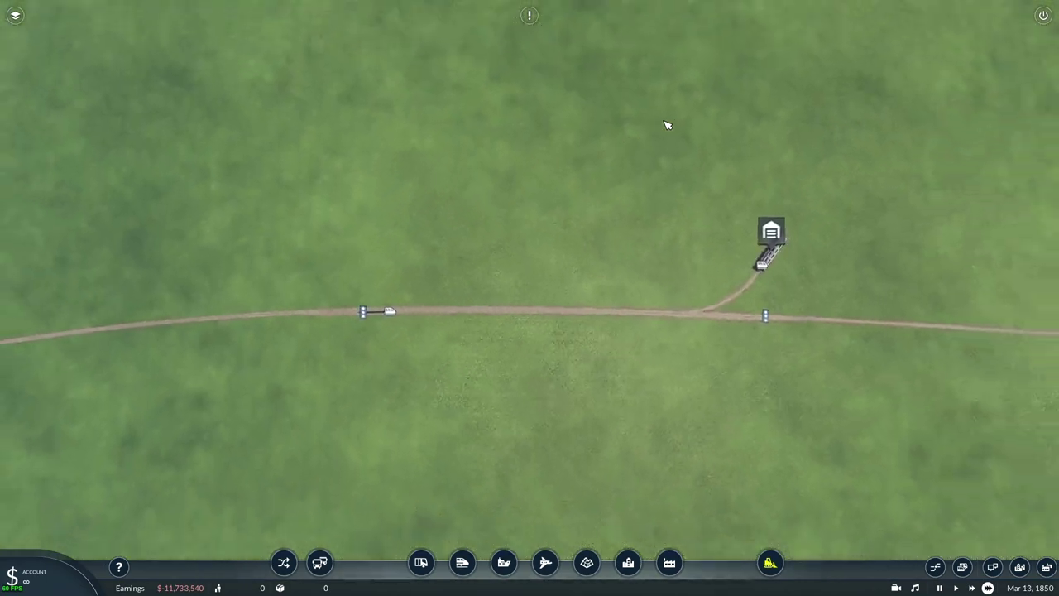
scroll(667, 125, "up", 5)
left_click(964, 51)
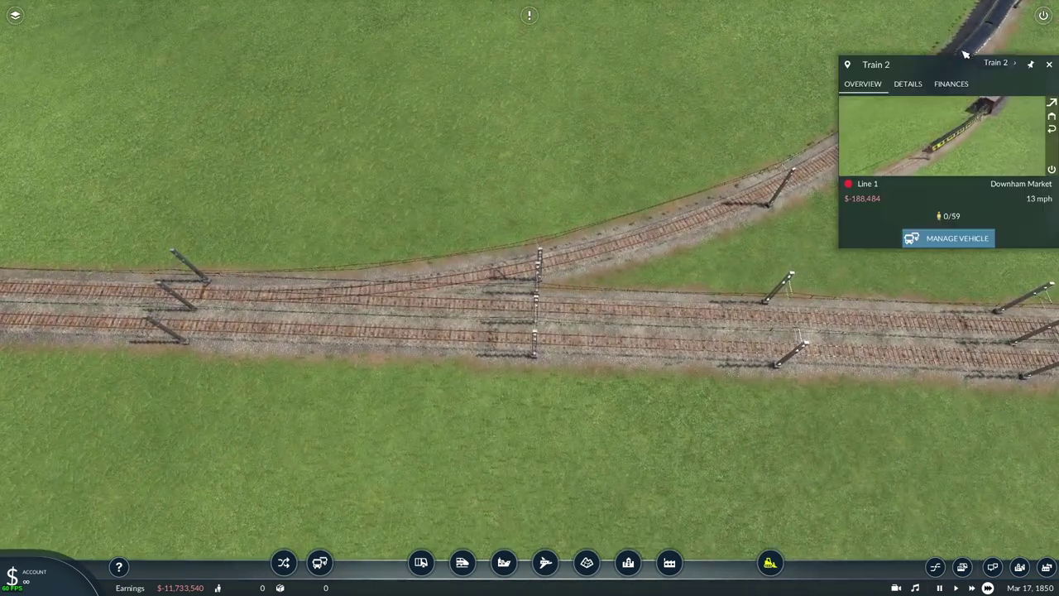
left_click(847, 66)
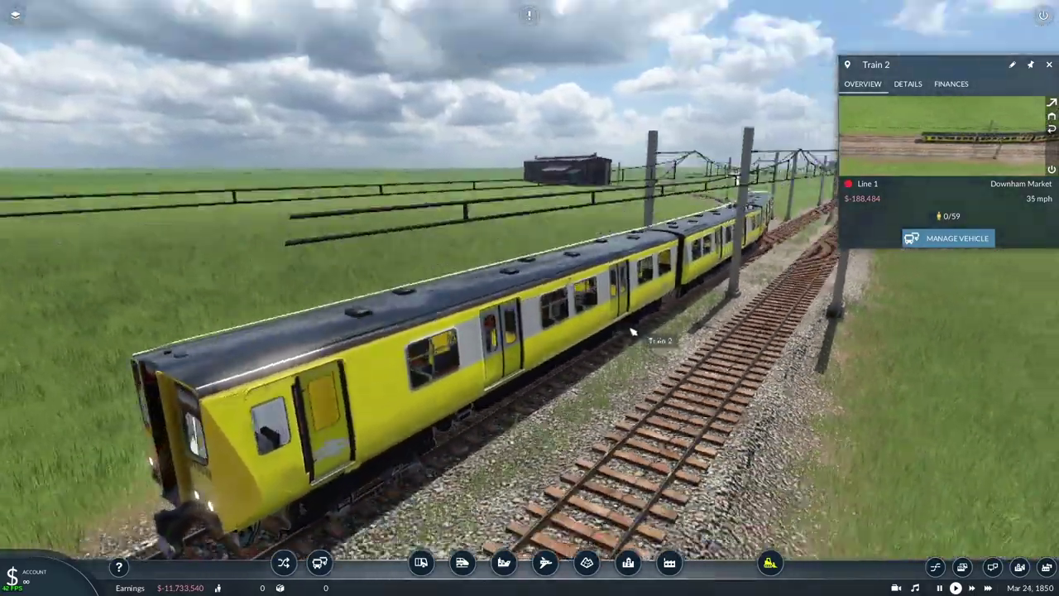
scroll(492, 262, "down", 5)
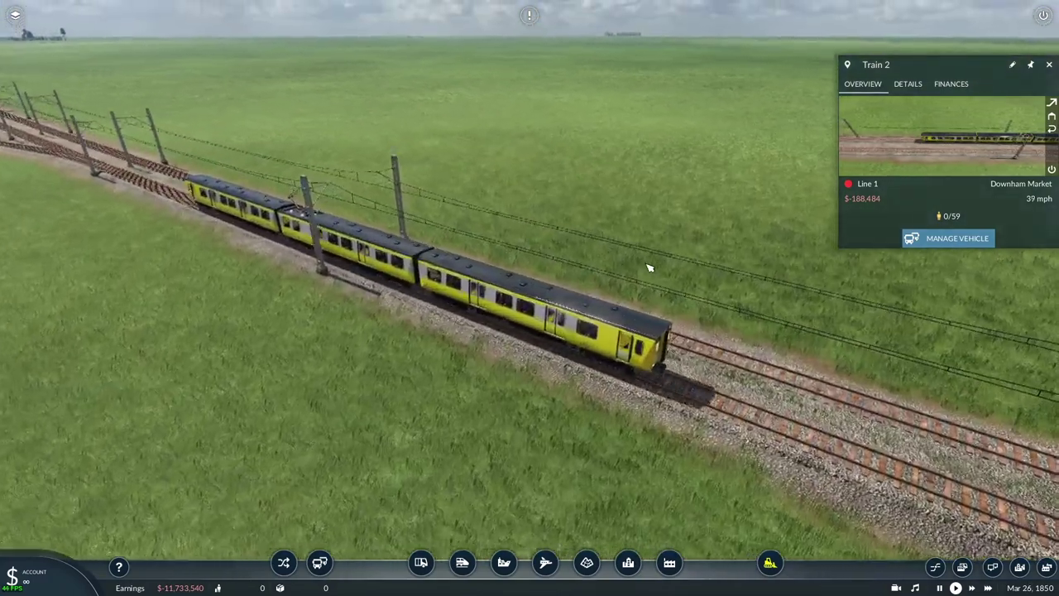
scroll(650, 267, "down", 5)
left_click(1049, 68)
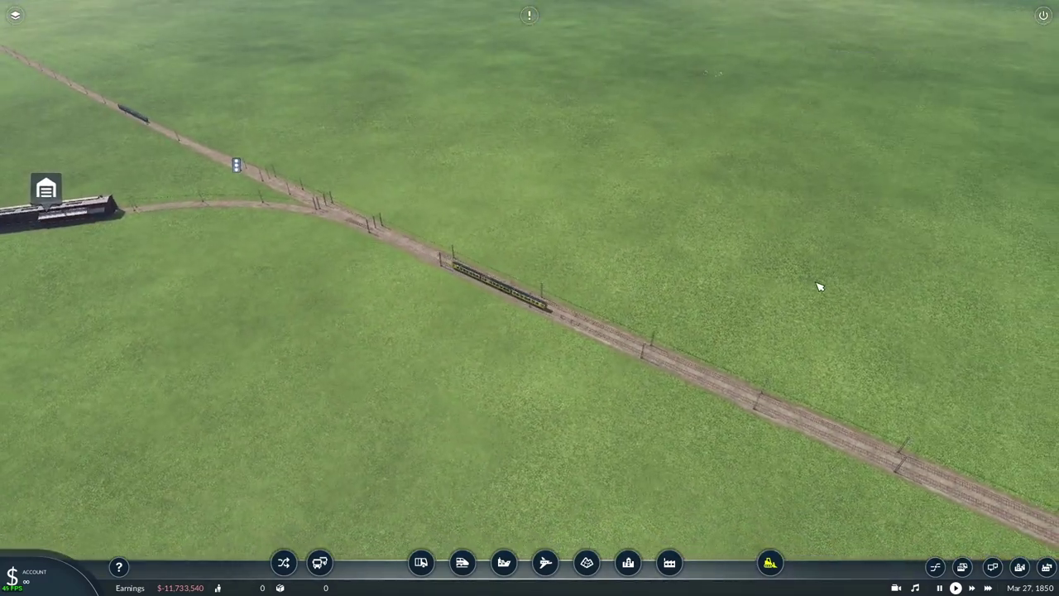
Step: Ride aboard the yellow Train 2 in onboard view toward Downham Market
key("q")
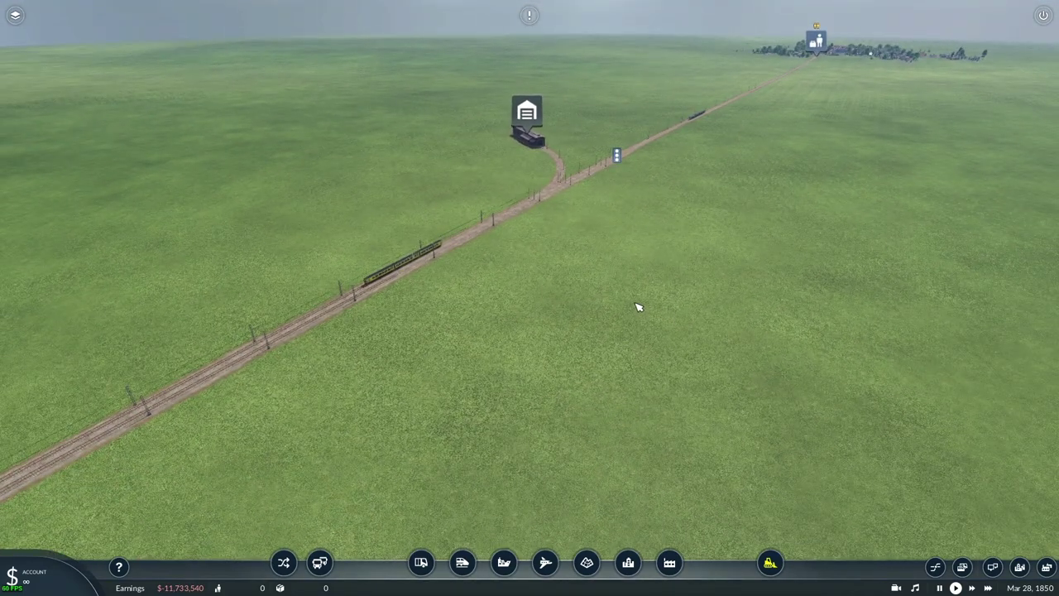
scroll(649, 342, "up", 3)
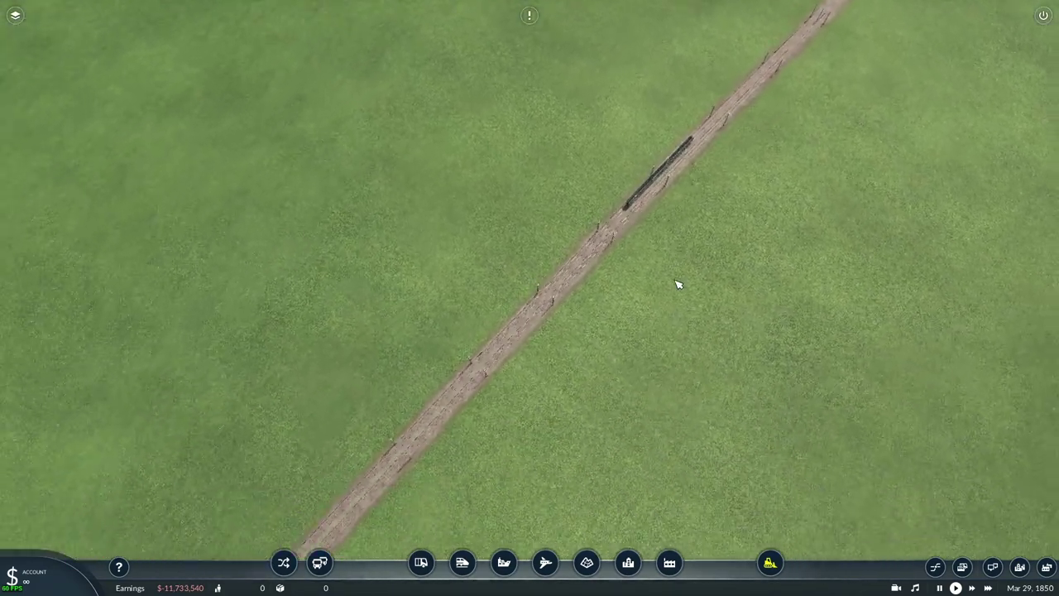
scroll(709, 319, "up", 5)
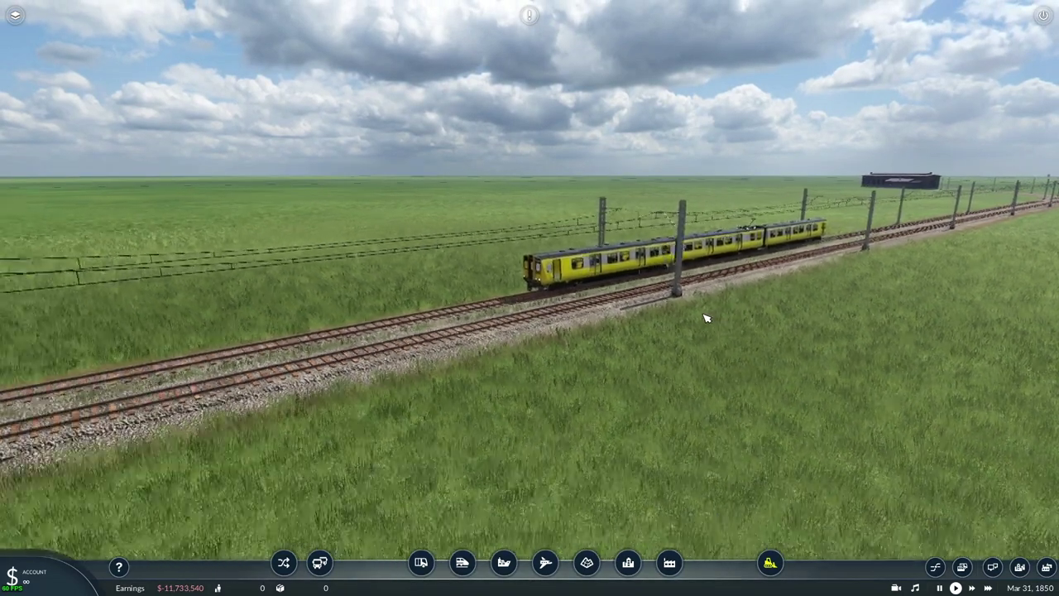
left_click(557, 264)
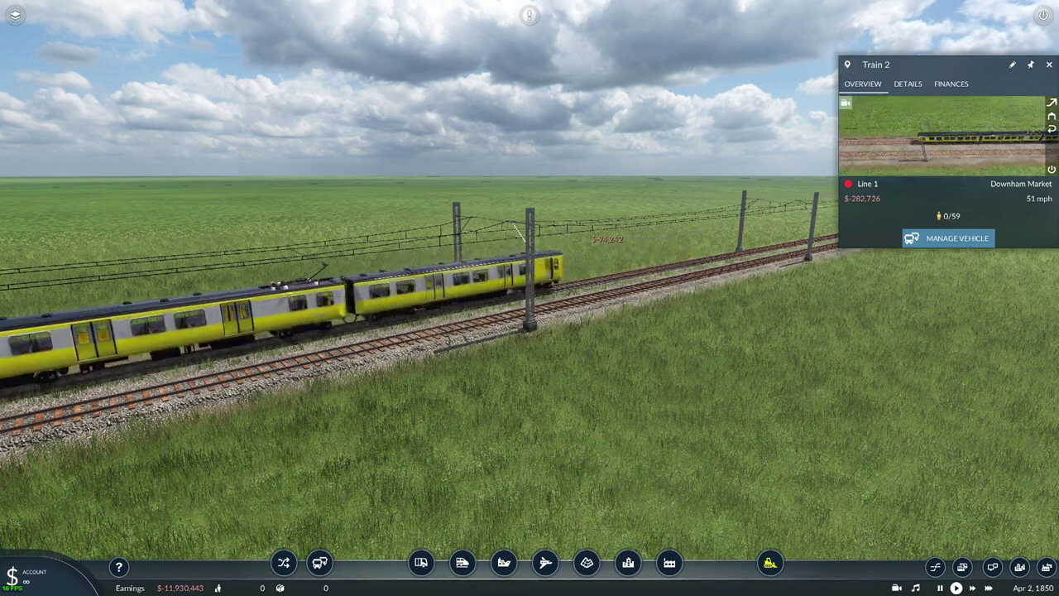
left_click(844, 103)
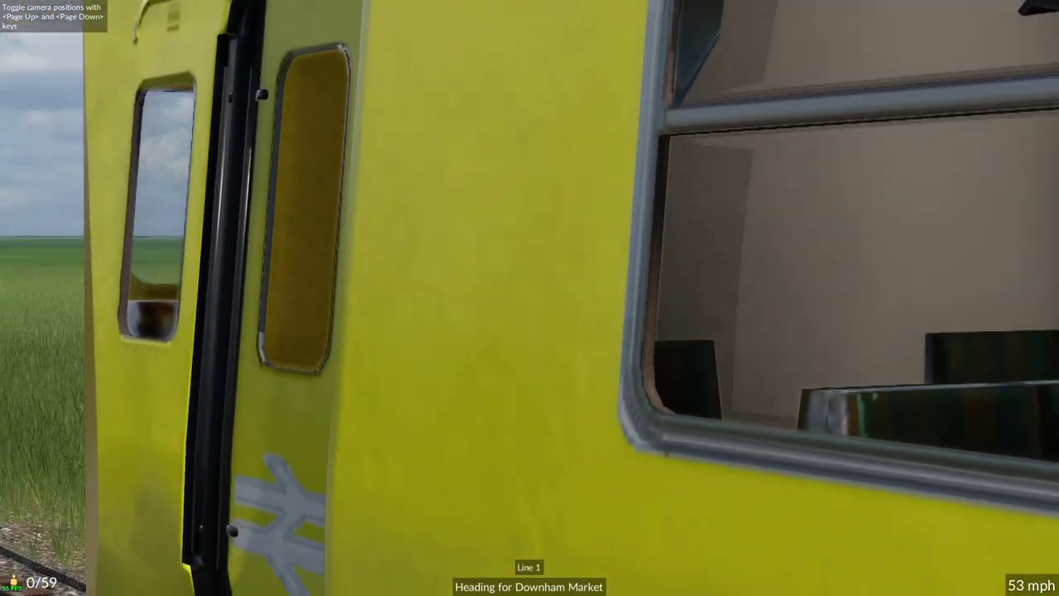